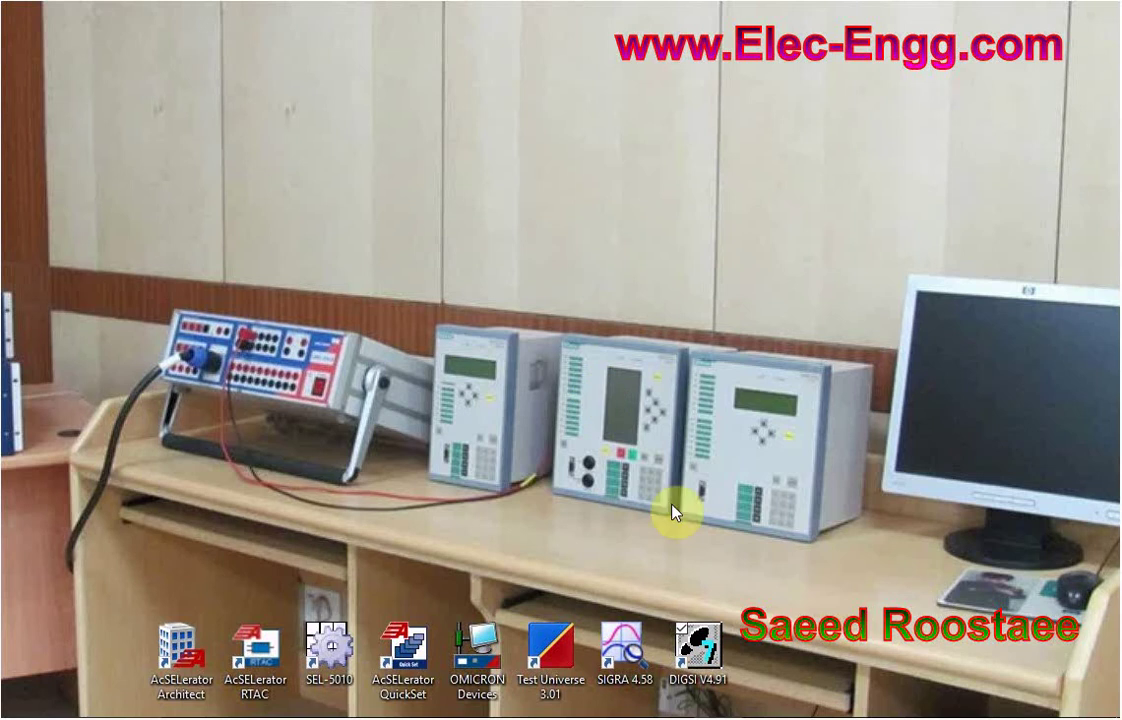
# Launch DIGSI Manager from the DIGSI V4.91 desktop shortcut
pyautogui.doubleClick(712, 648)
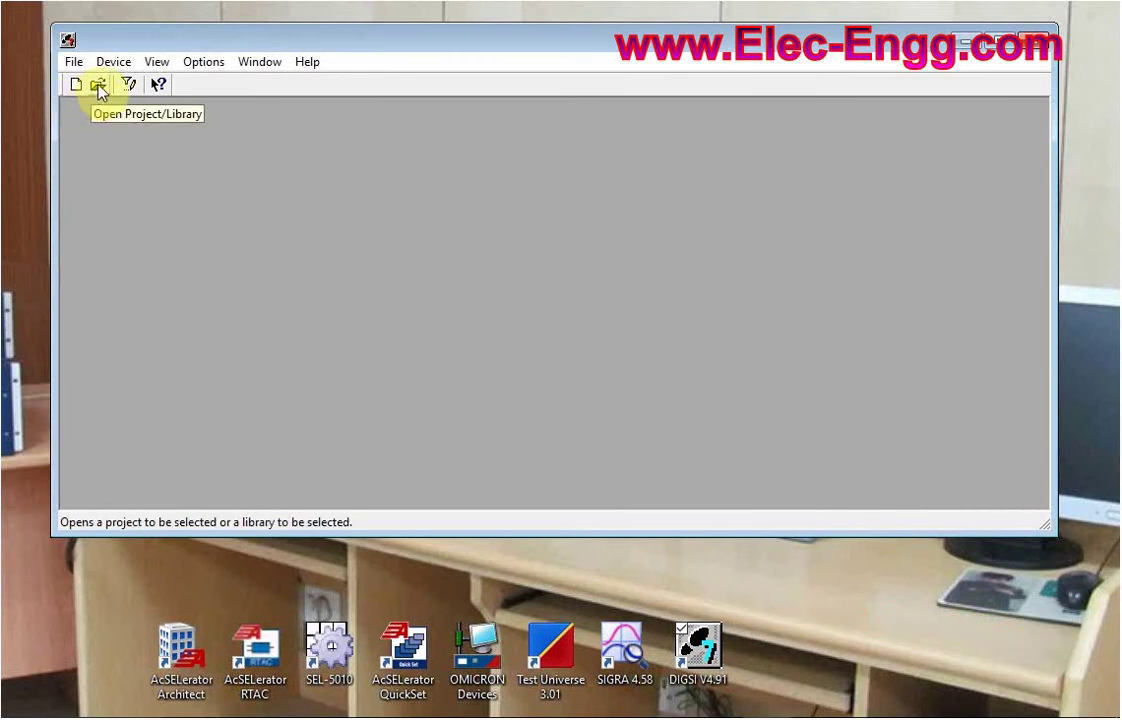
# Open the protectionrelayir project maximized and expand its Folder to list the 7SJ641, 7SA500 and IEC 61850 devices
pyautogui.click(99, 87)
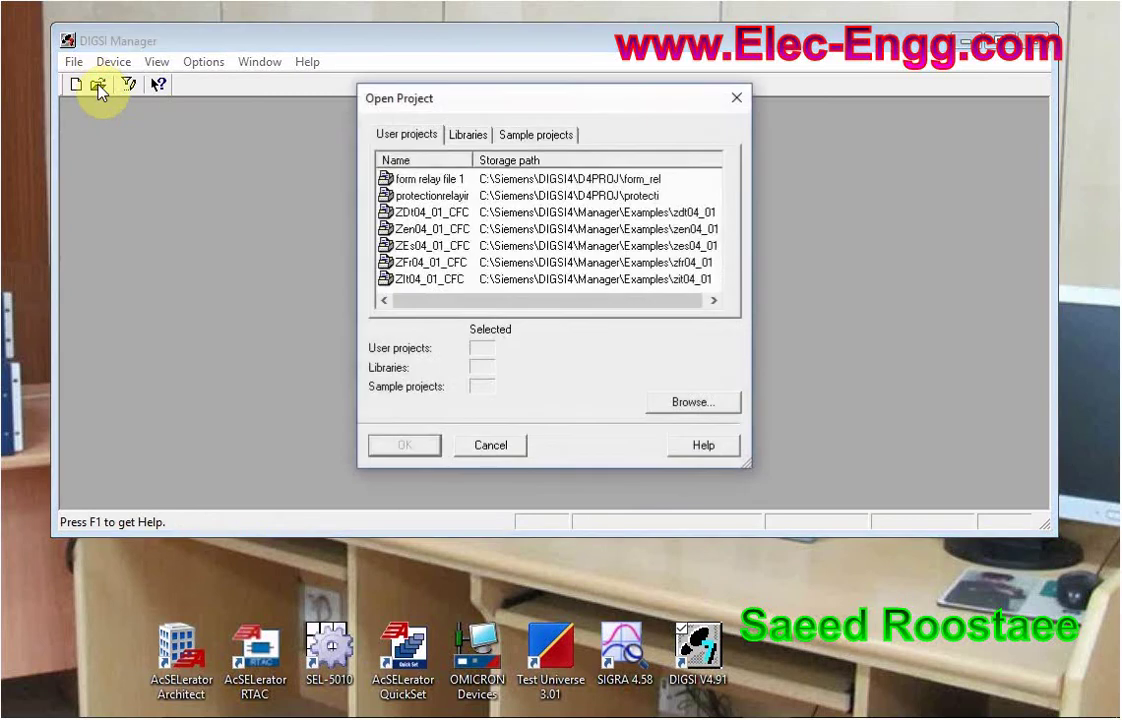
pyautogui.click(525, 197)
pyautogui.doubleClick(525, 197)
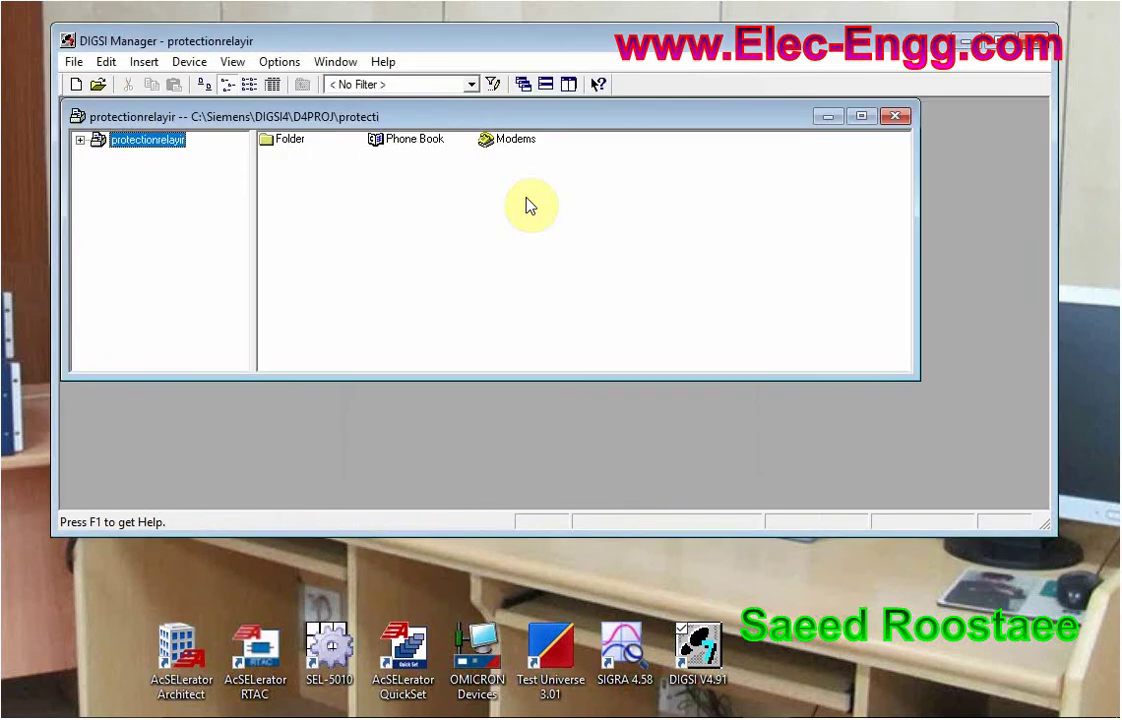
pyautogui.doubleClick(658, 118)
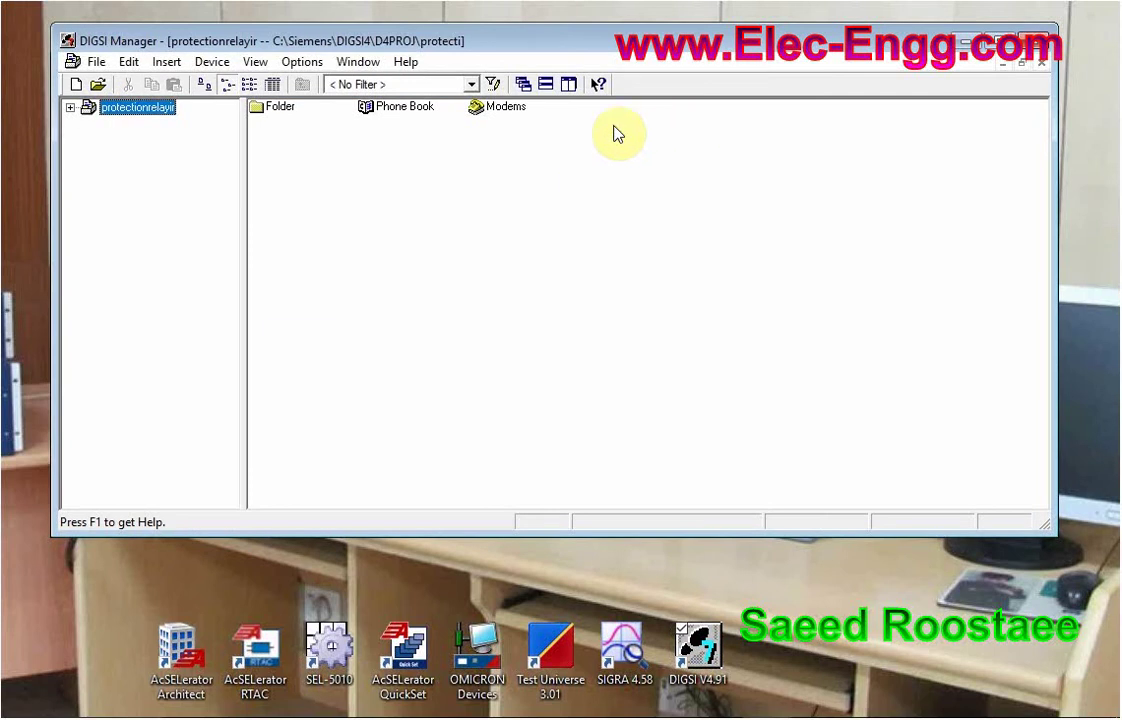
pyautogui.click(277, 110)
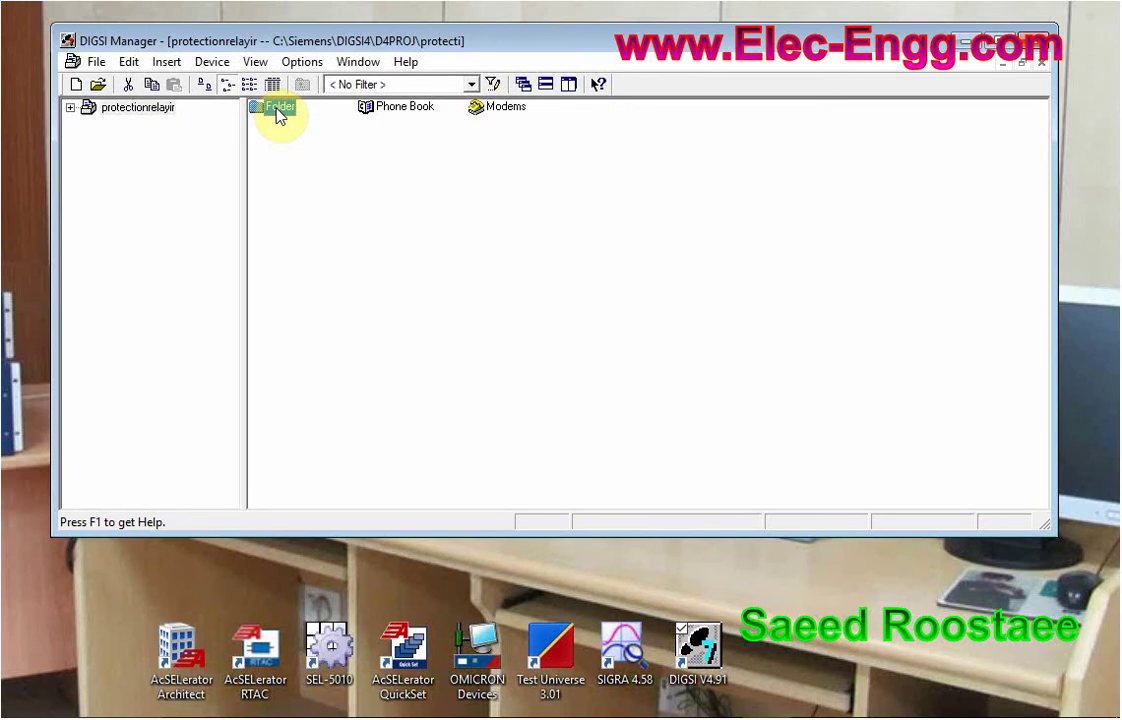
pyautogui.doubleClick(279, 110)
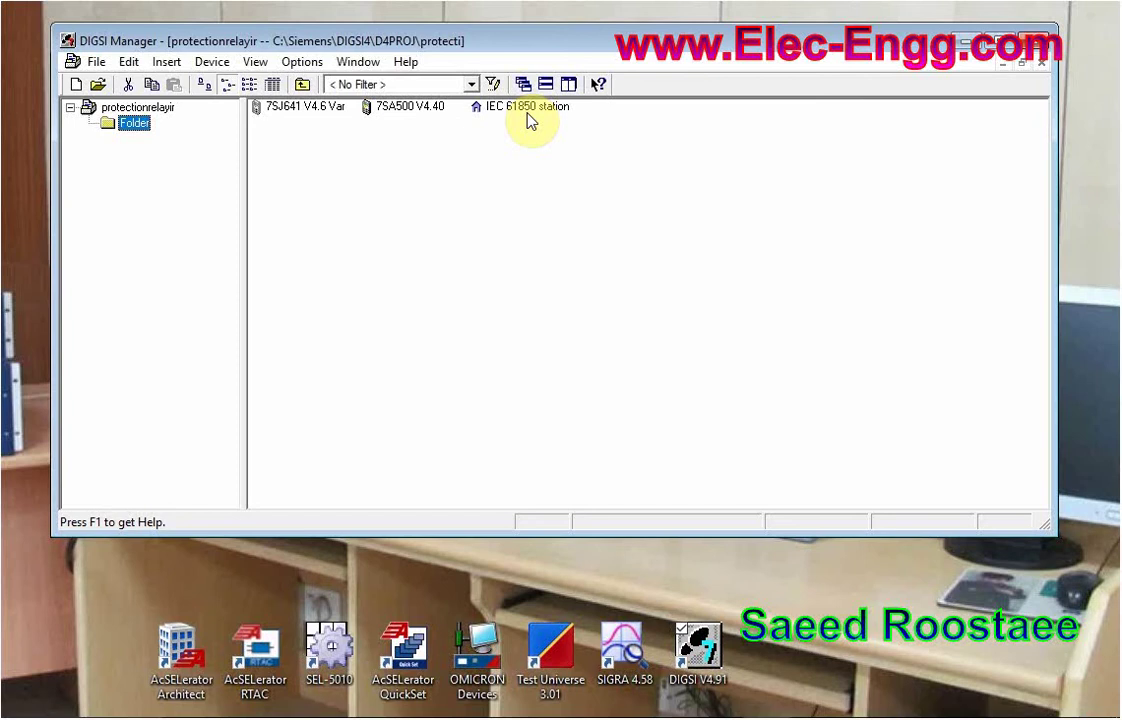
pyautogui.click(331, 187)
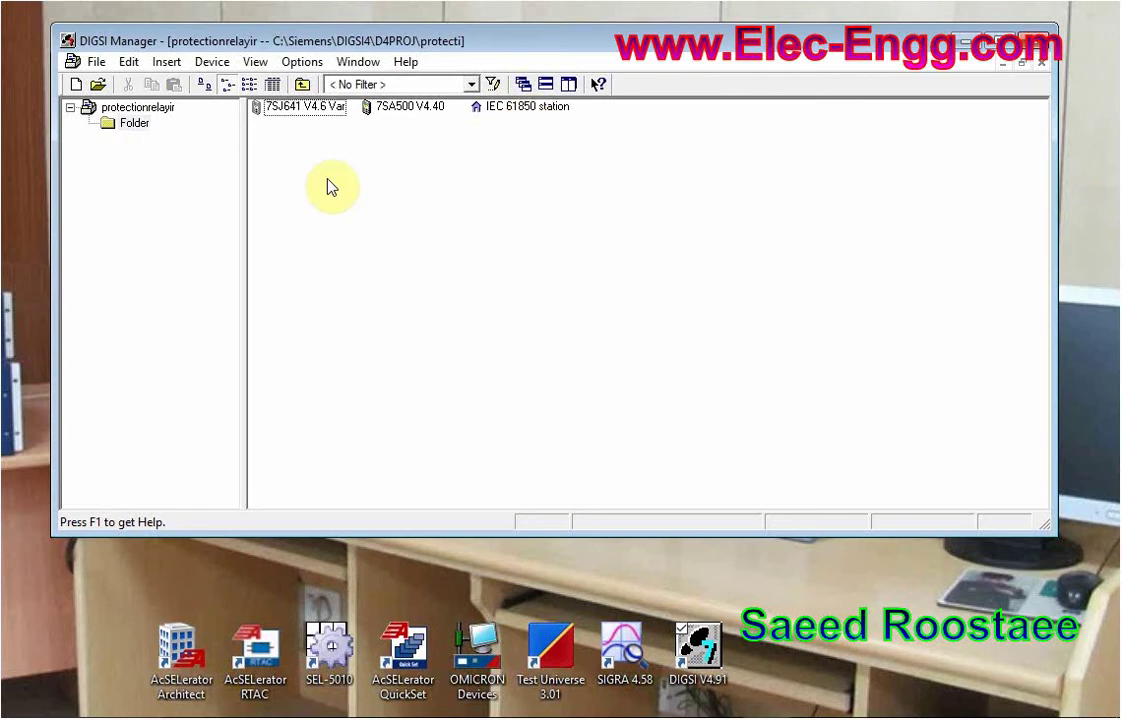
pyautogui.rightClick(331, 187)
pyautogui.moveTo(398, 332)
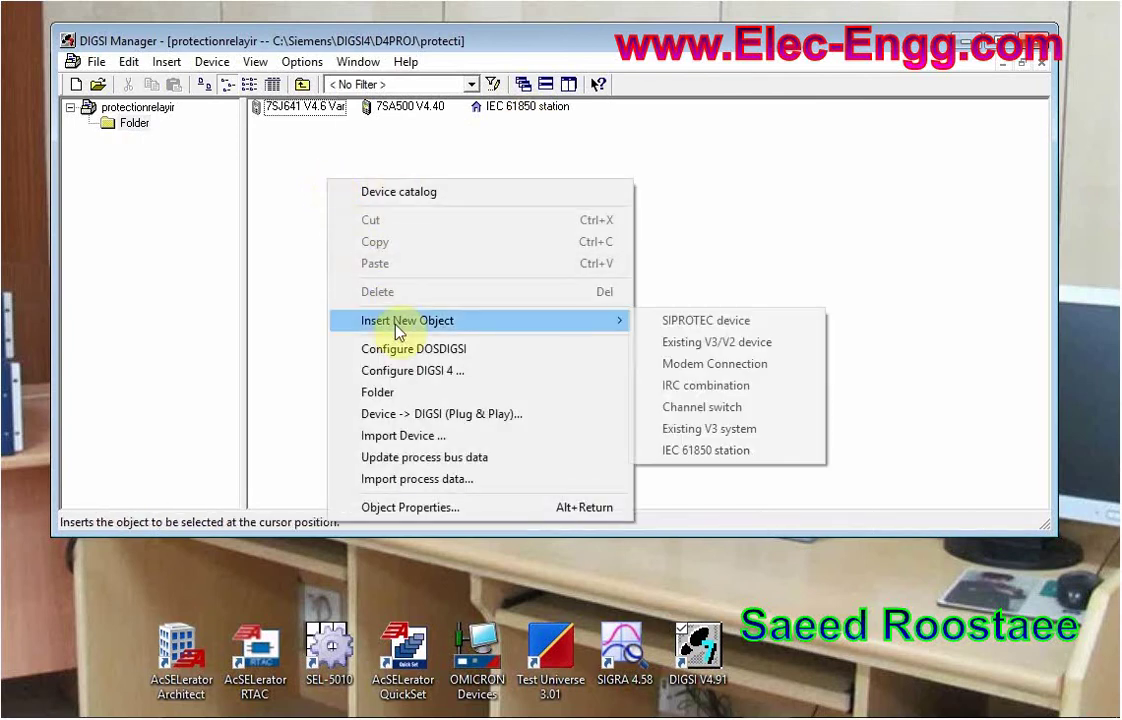
pyautogui.click(690, 322)
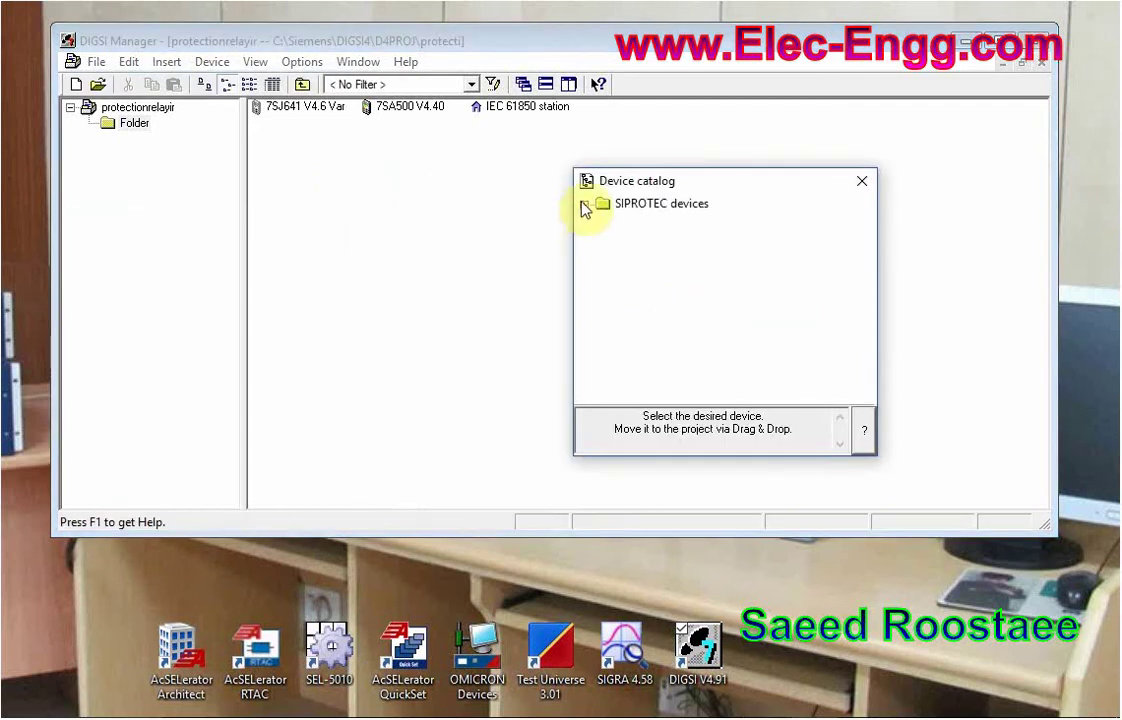
pyautogui.click(585, 206)
pyautogui.moveTo(865, 292); pyautogui.dragTo(866, 343)
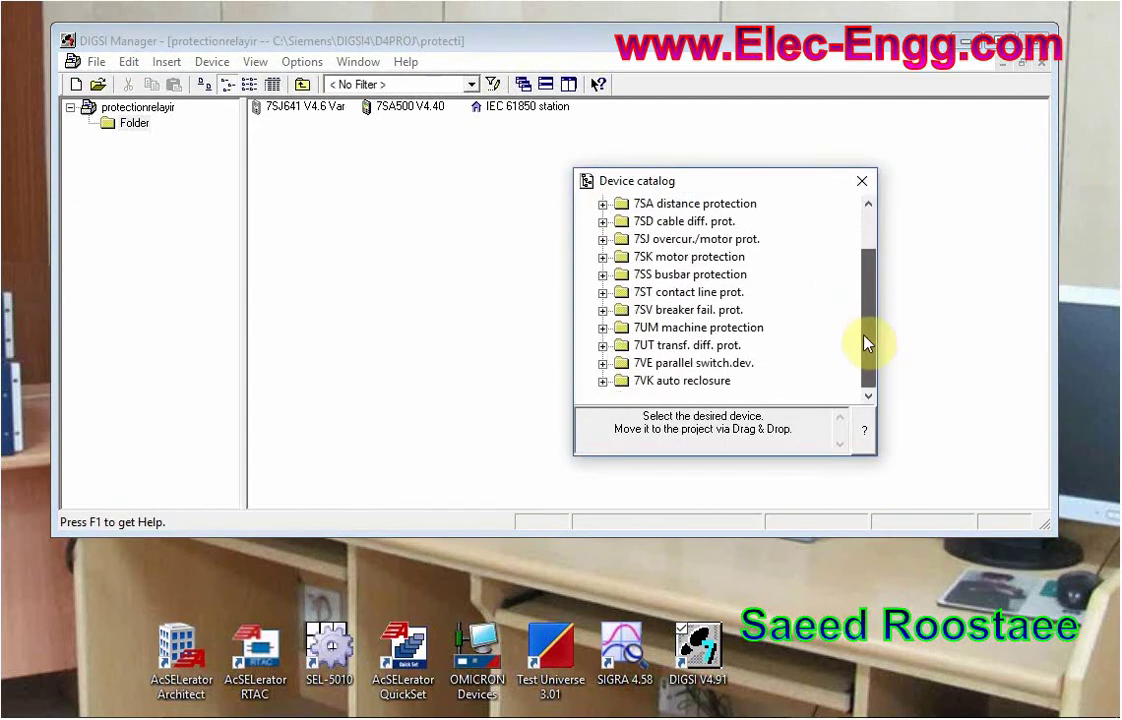
pyautogui.click(602, 345)
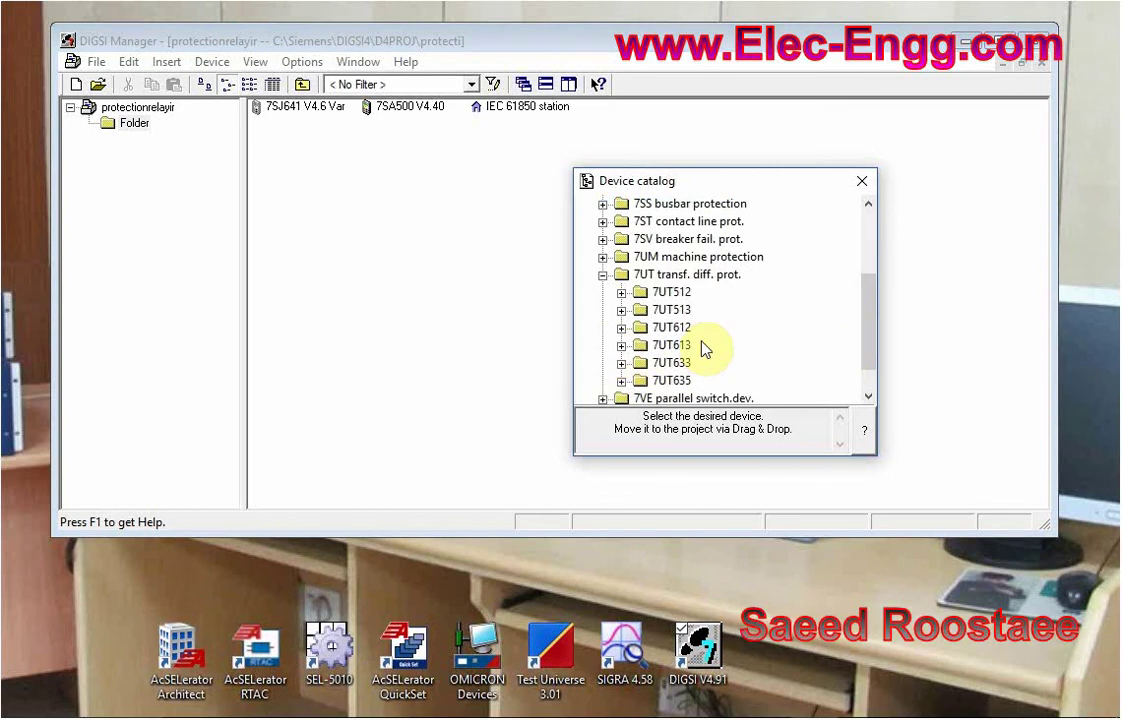
pyautogui.click(621, 381)
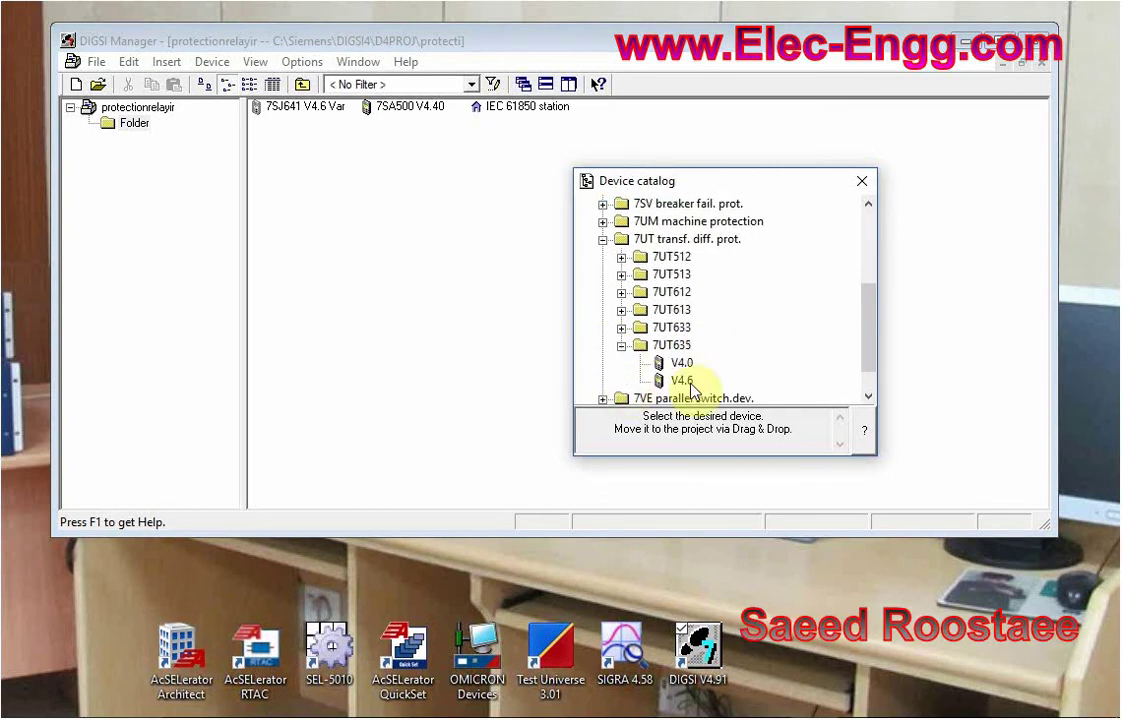
pyautogui.moveTo(691, 388); pyautogui.dragTo(419, 321)
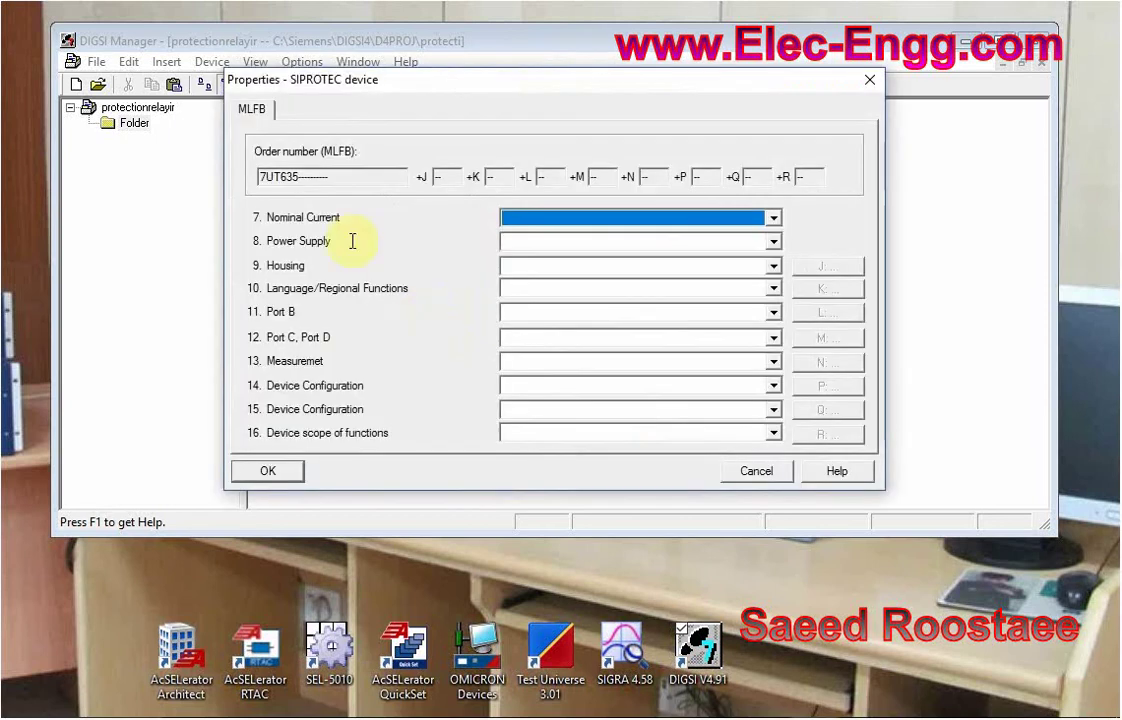
pyautogui.click(560, 229)
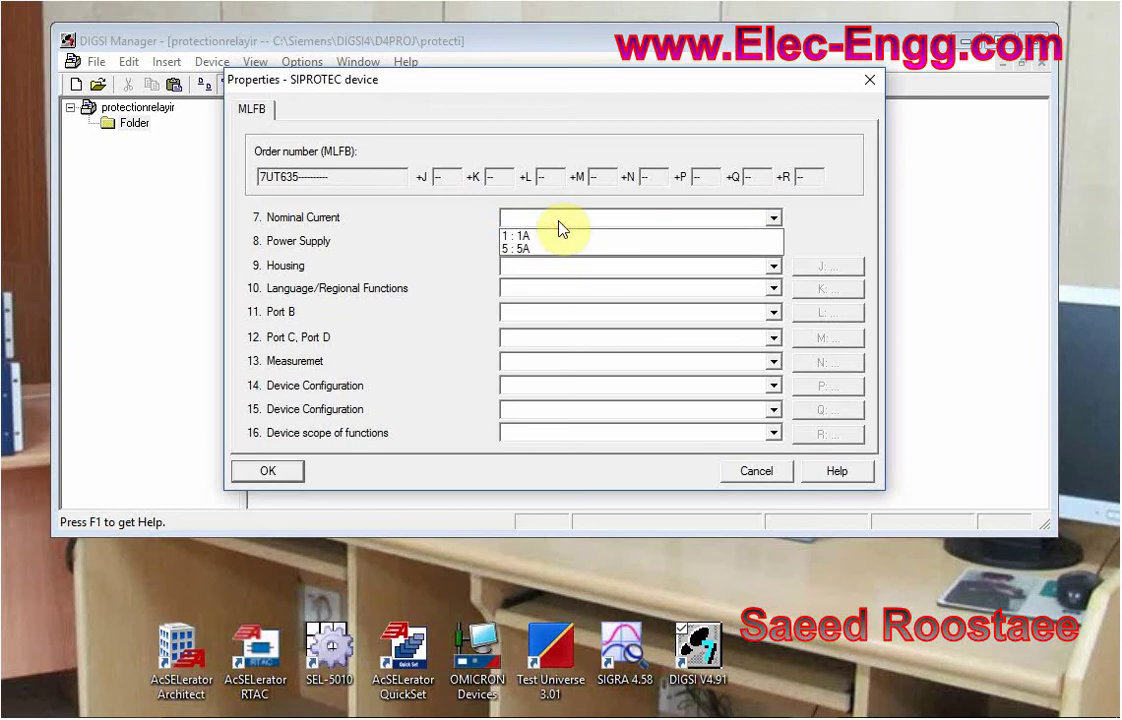
pyautogui.click(556, 240)
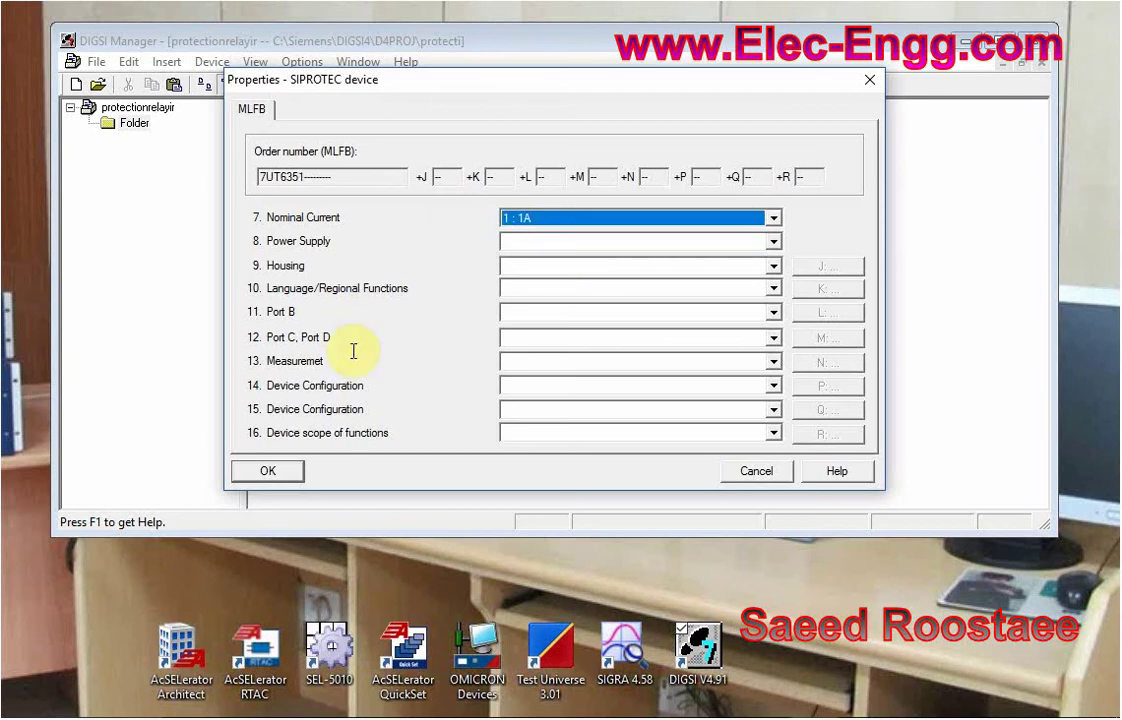
pyautogui.click(756, 474)
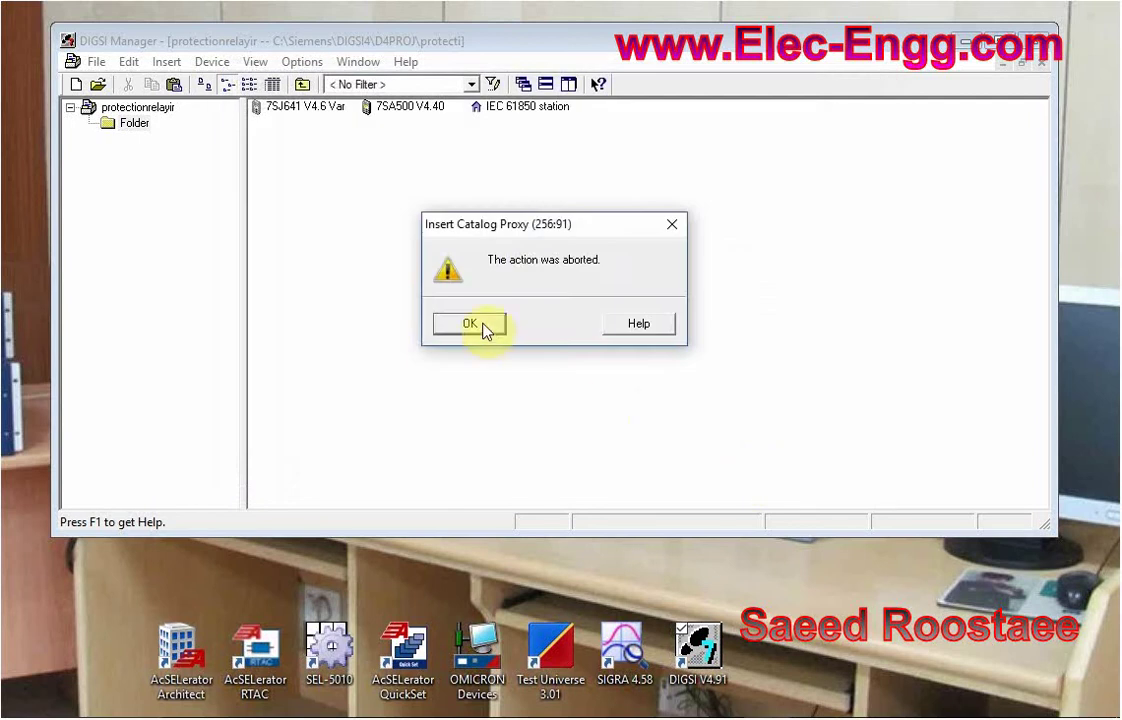
pyautogui.click(482, 326)
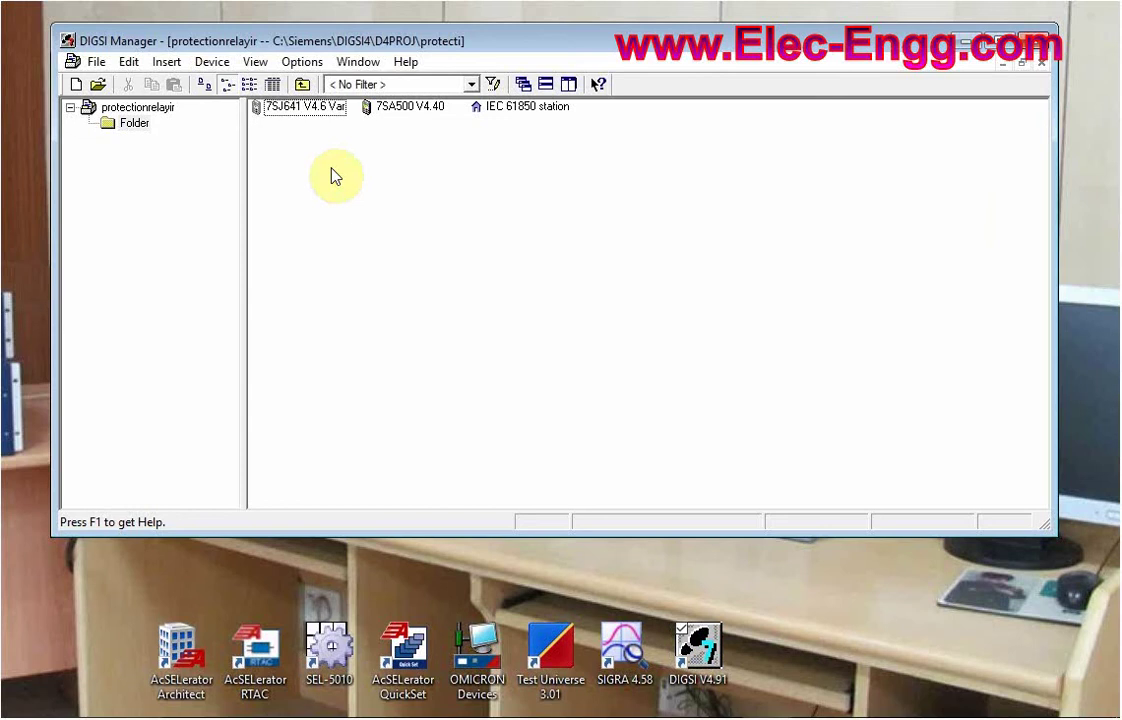
# Open the 7SJ641 V4.6 Var device offline in a maximized window
pyautogui.doubleClick(309, 113)
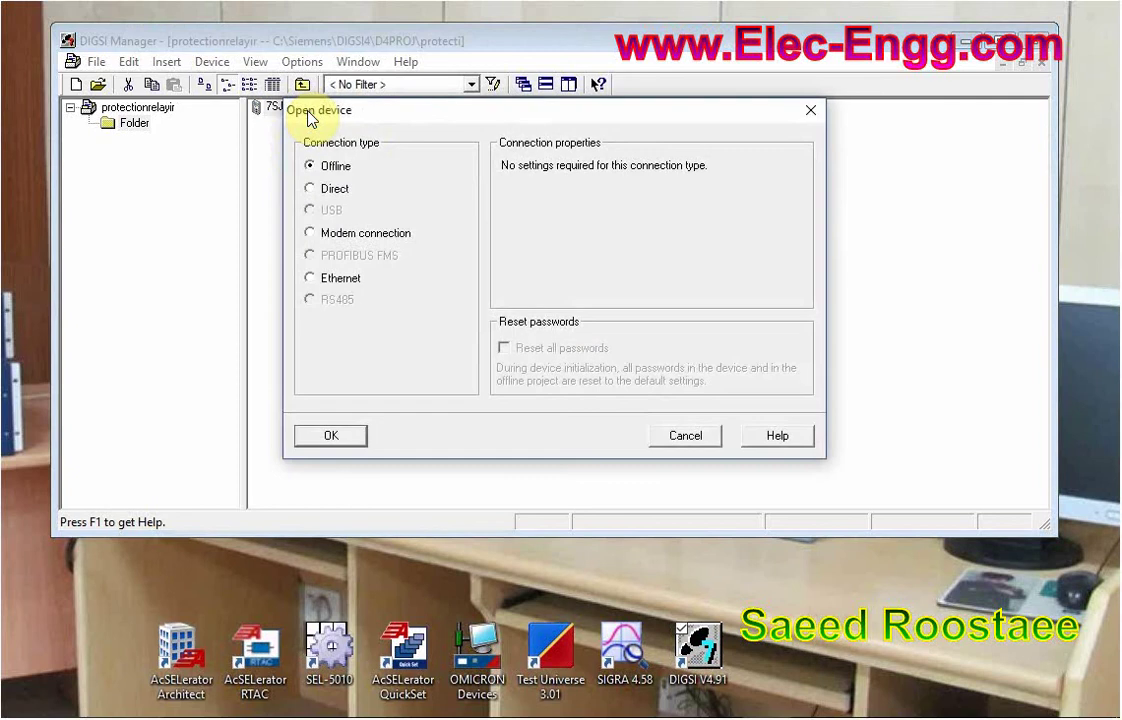
pyautogui.click(358, 440)
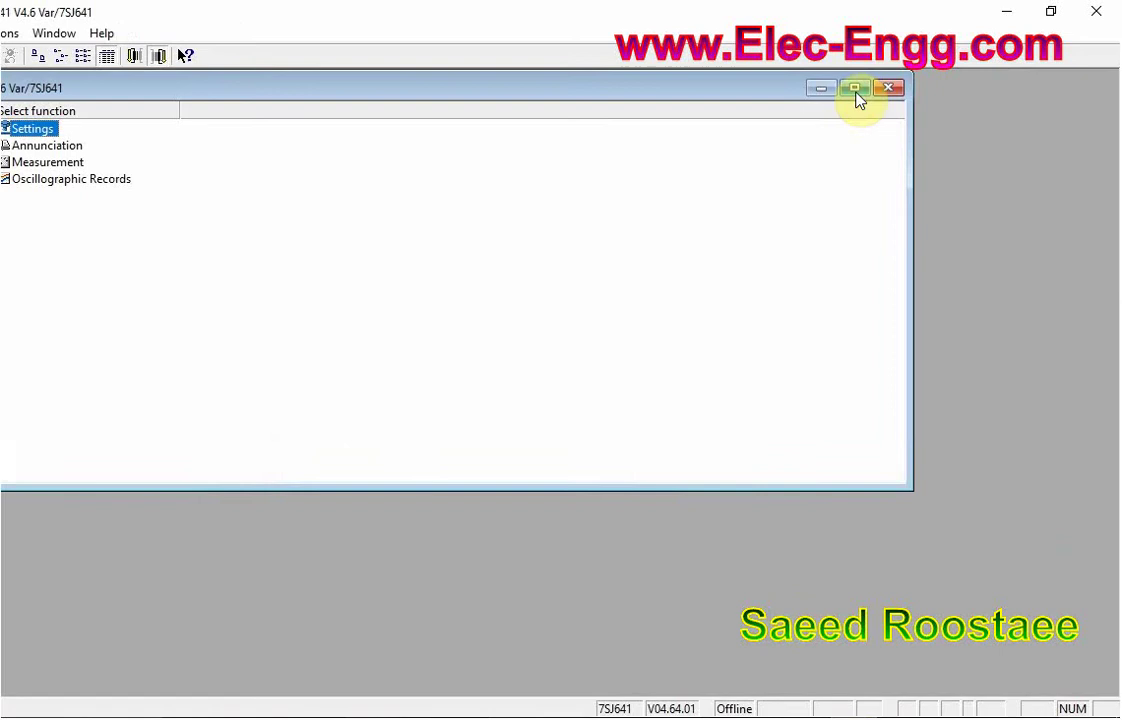
pyautogui.click(854, 88)
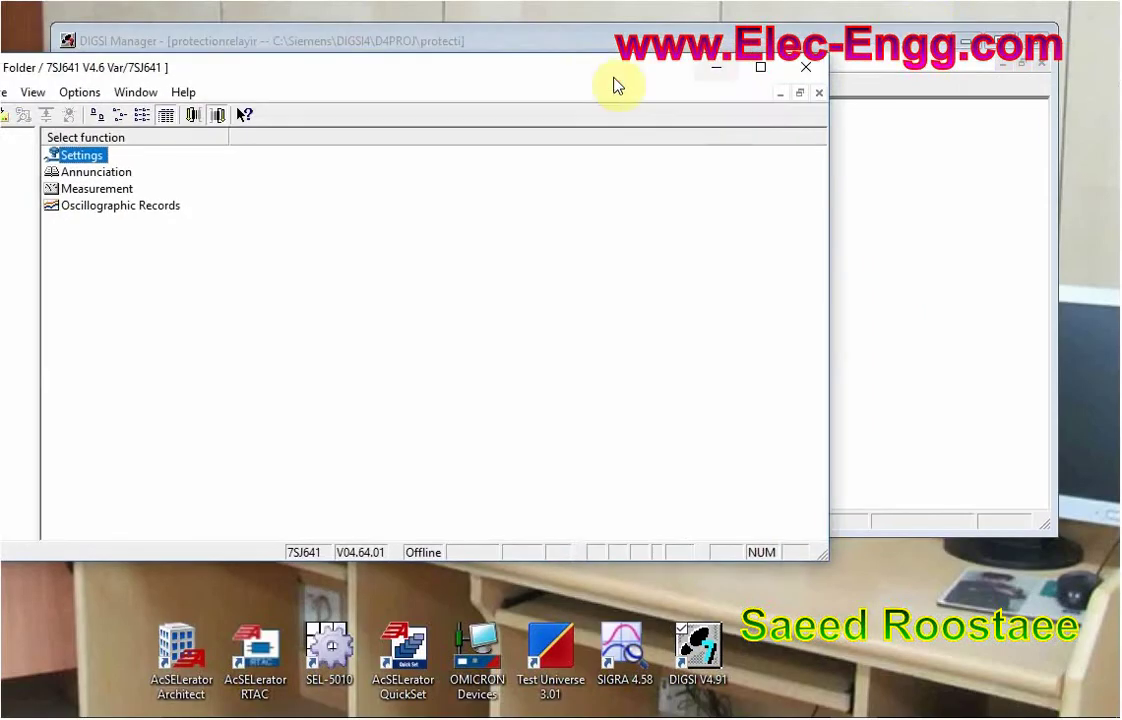
pyautogui.moveTo(549, 73); pyautogui.dragTo(752, 80)
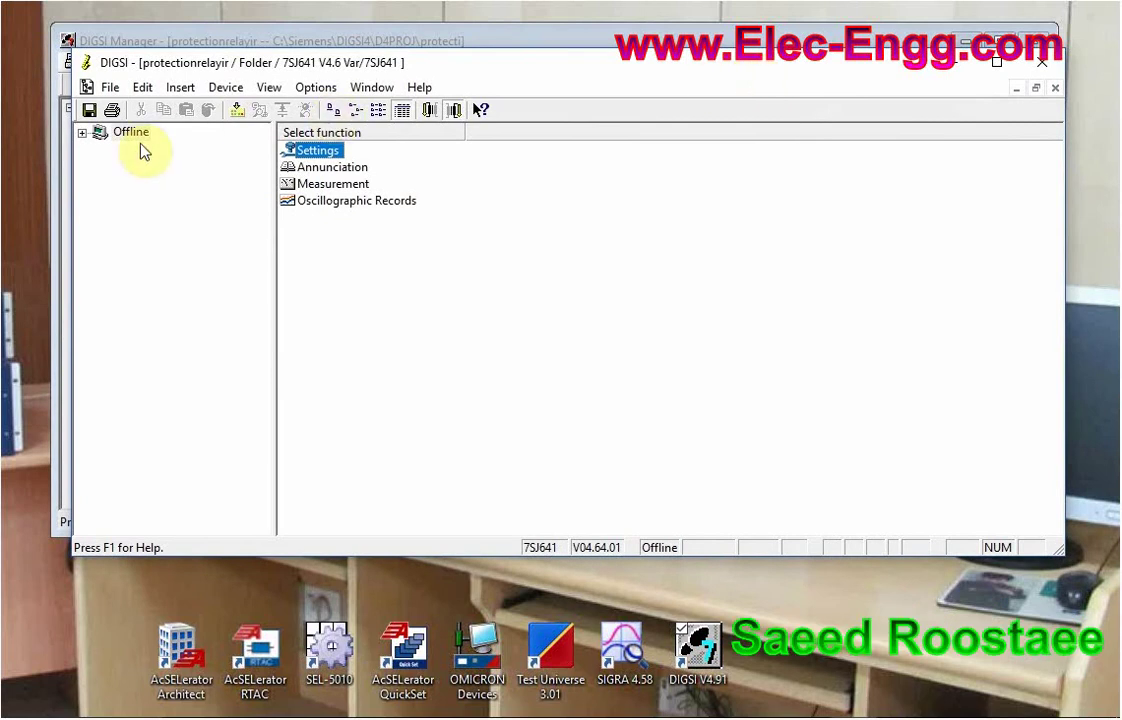
# List the Offline Settings functions and view Device Configuration's Functional Scope, cancelling without changes
pyautogui.doubleClick(100, 133)
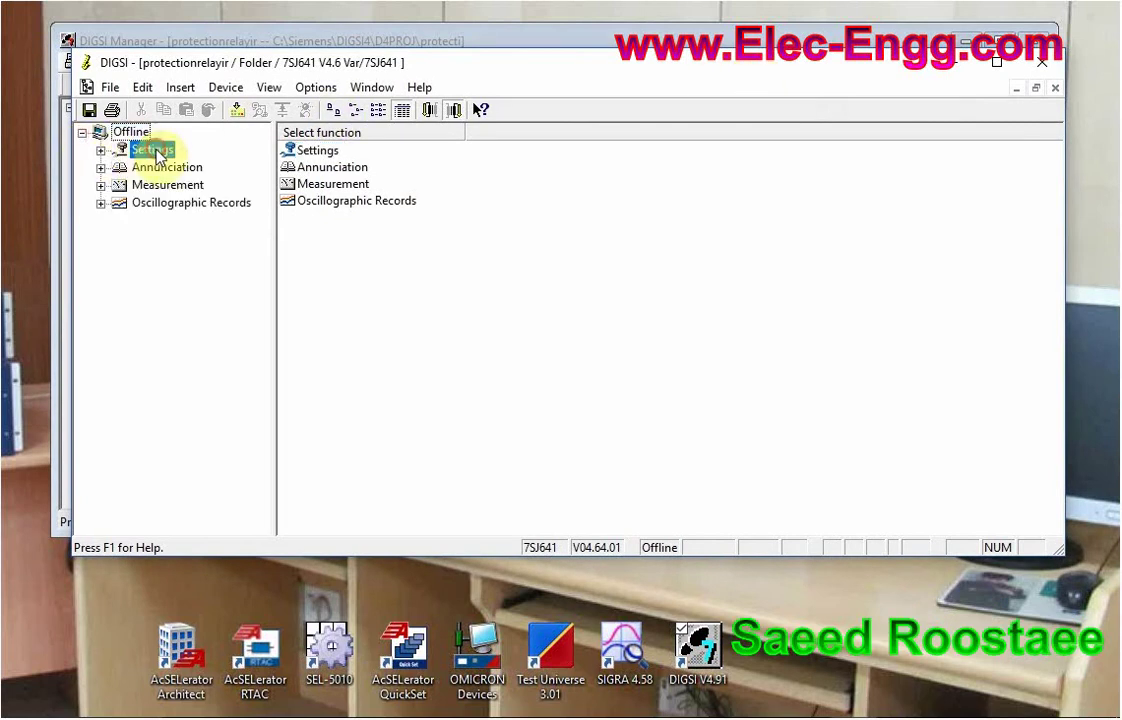
pyautogui.click(153, 151)
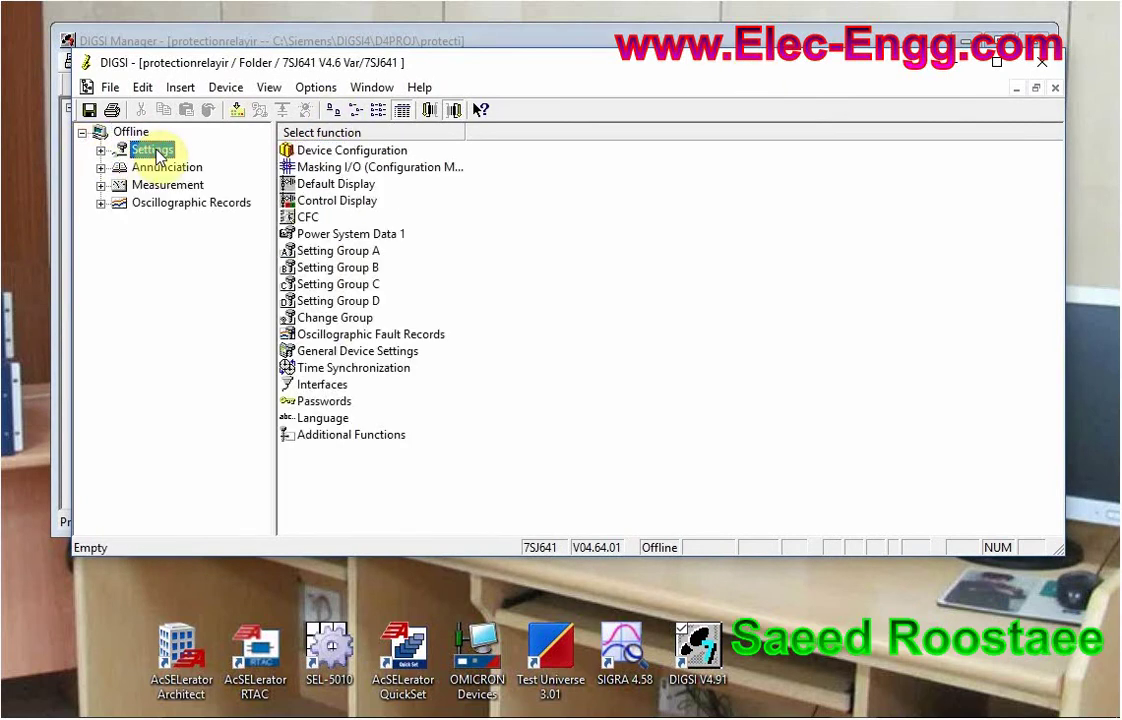
pyautogui.doubleClick(315, 150)
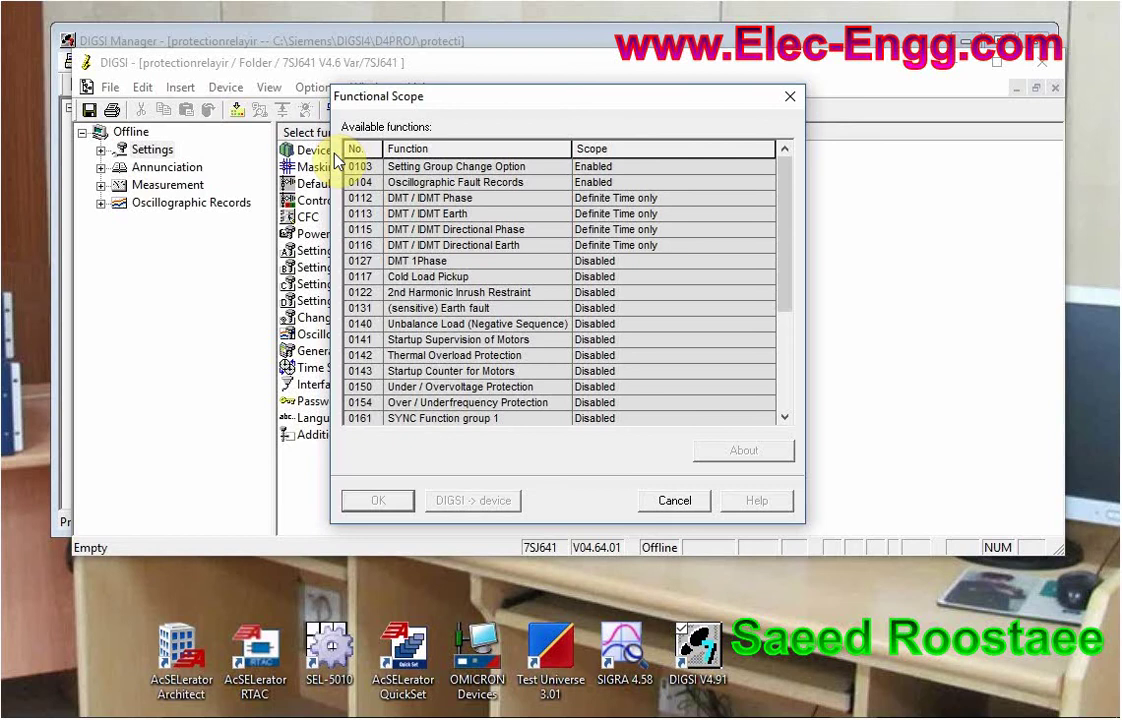
pyautogui.click(672, 504)
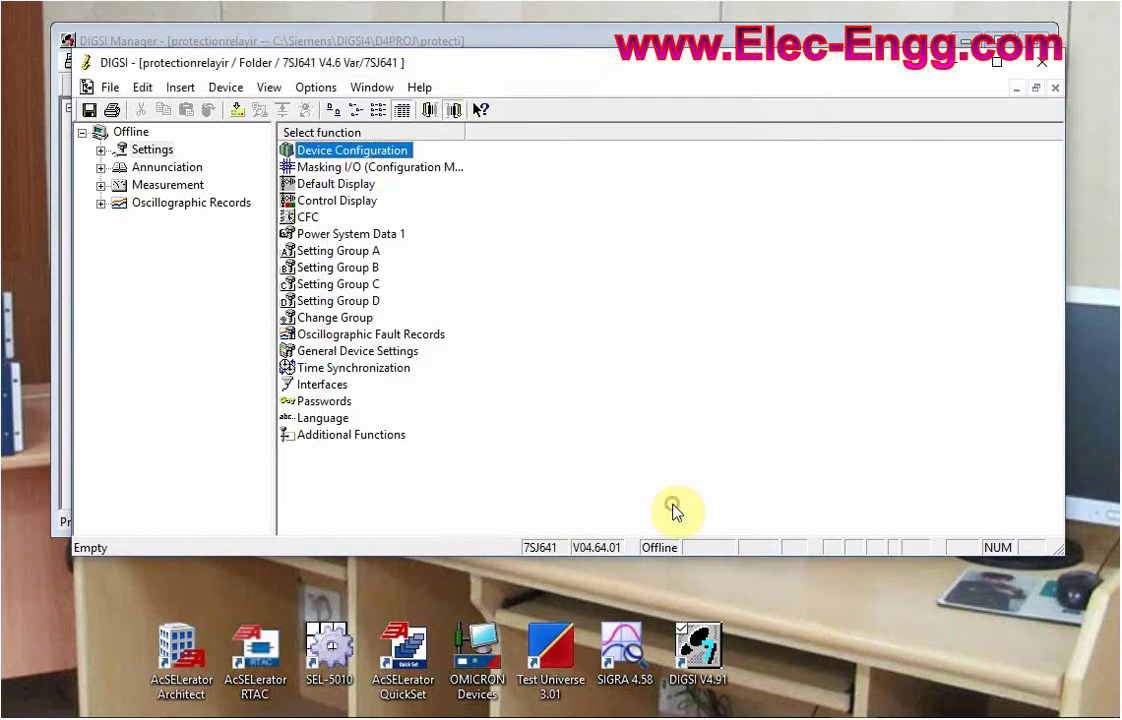
# Open the Masking I/O configuration matrix, look across it, and close it again
pyautogui.doubleClick(352, 170)
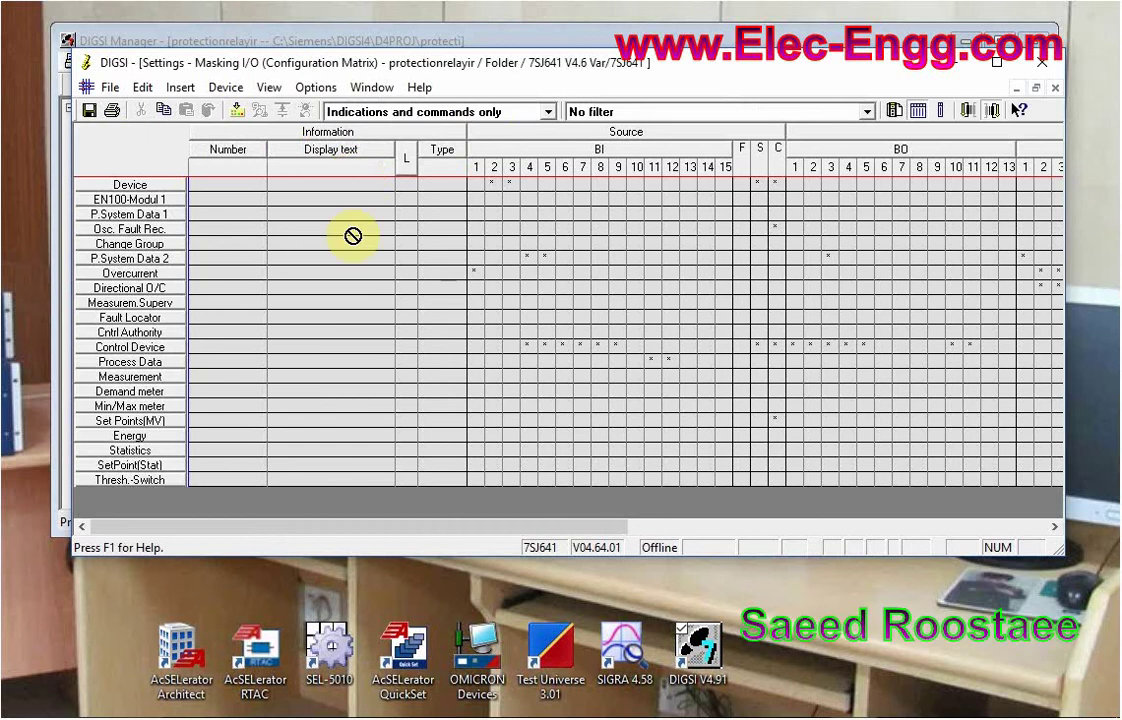
pyautogui.moveTo(456, 527); pyautogui.dragTo(862, 555)
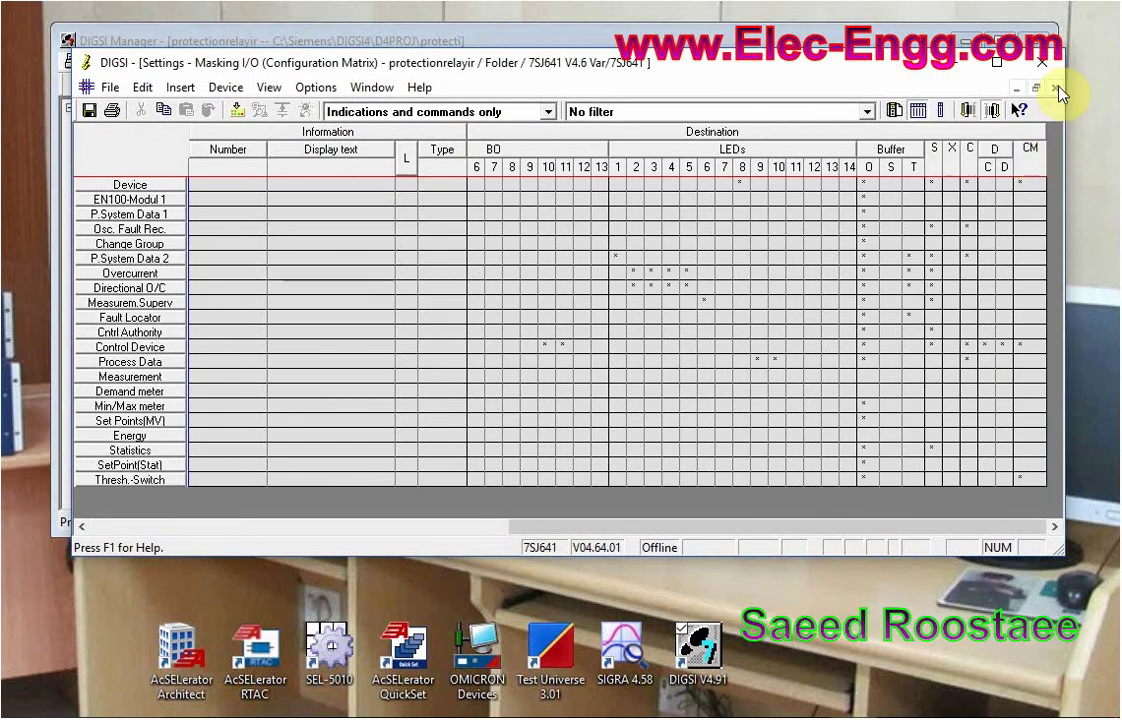
pyautogui.click(1056, 88)
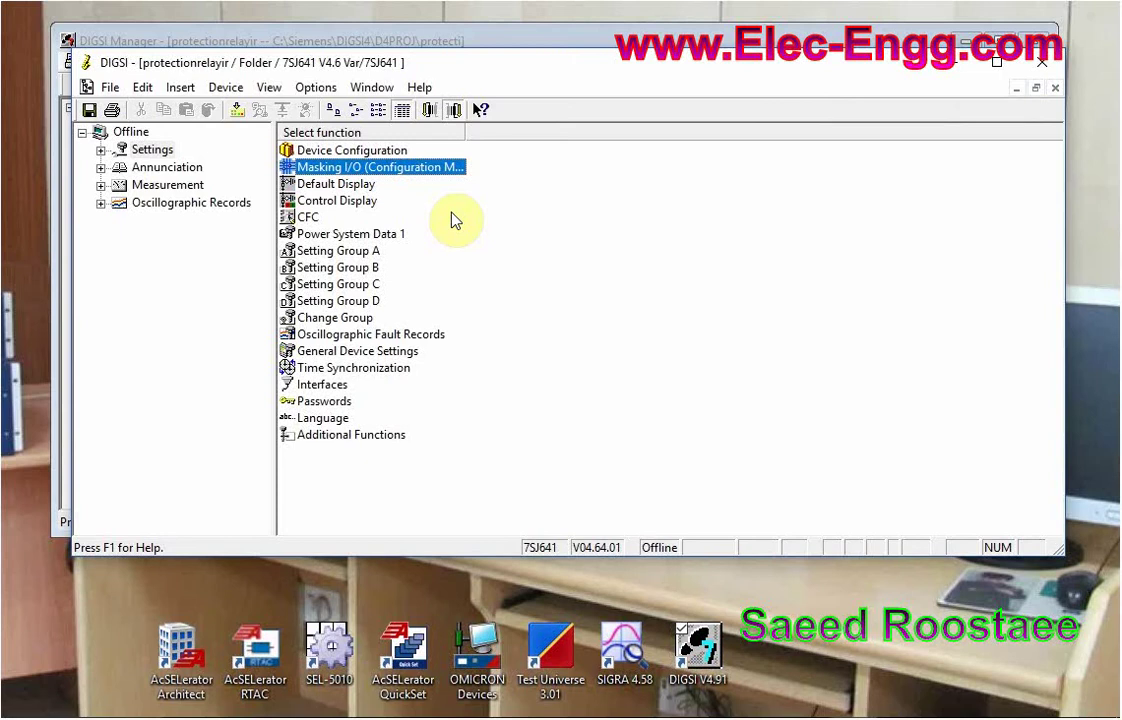
pyautogui.doubleClick(340, 184)
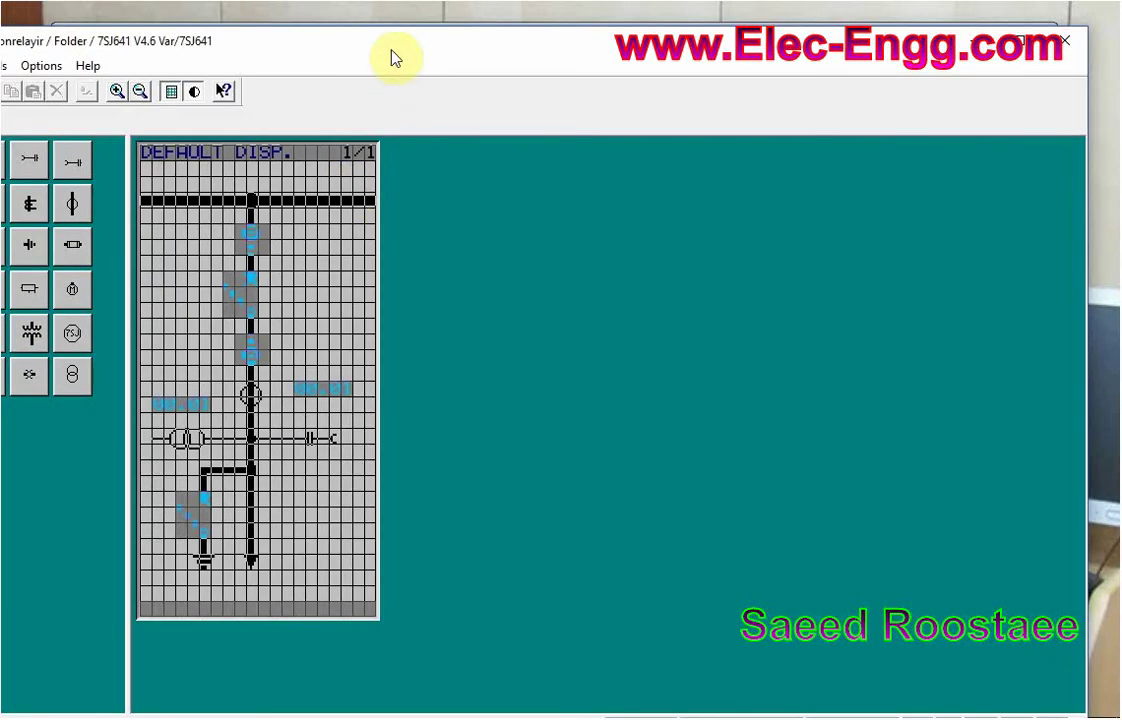
pyautogui.doubleClick(395, 43)
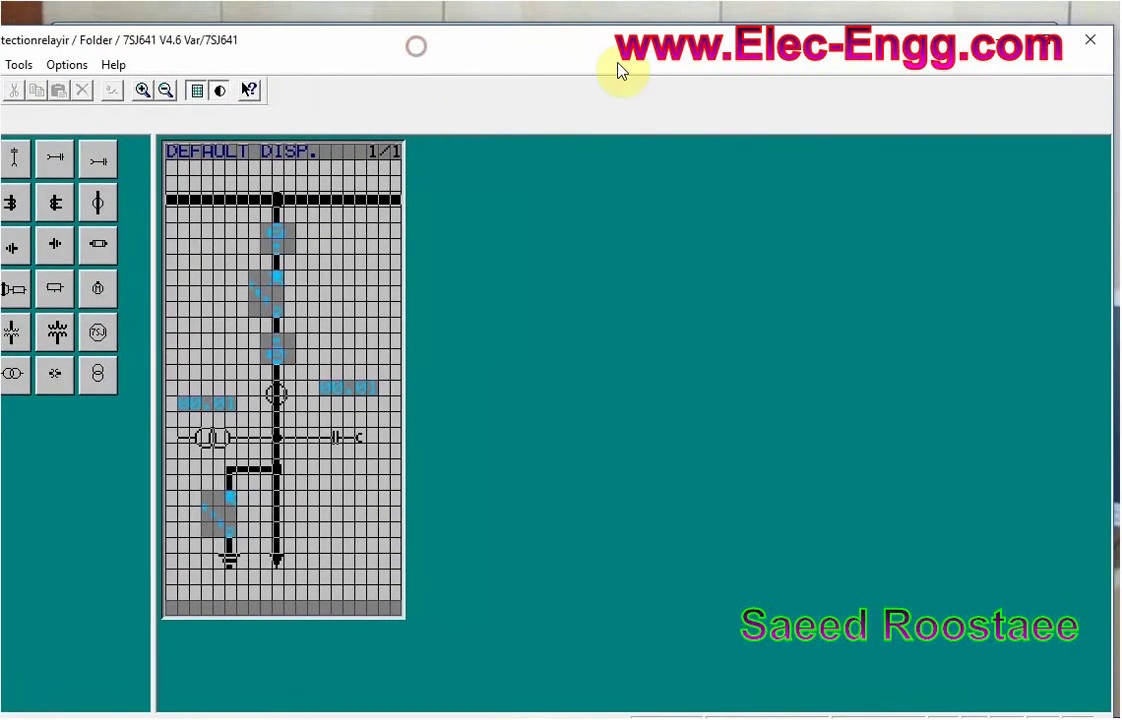
pyautogui.click(1090, 40)
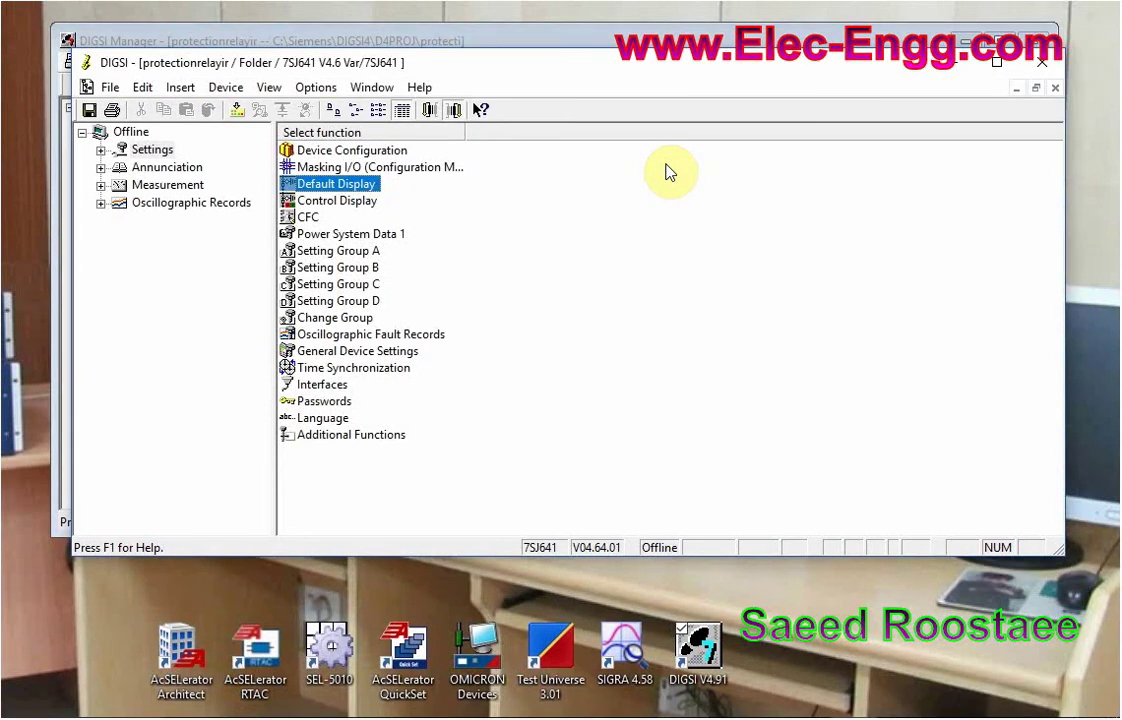
pyautogui.click(370, 206)
pyautogui.doubleClick(370, 206)
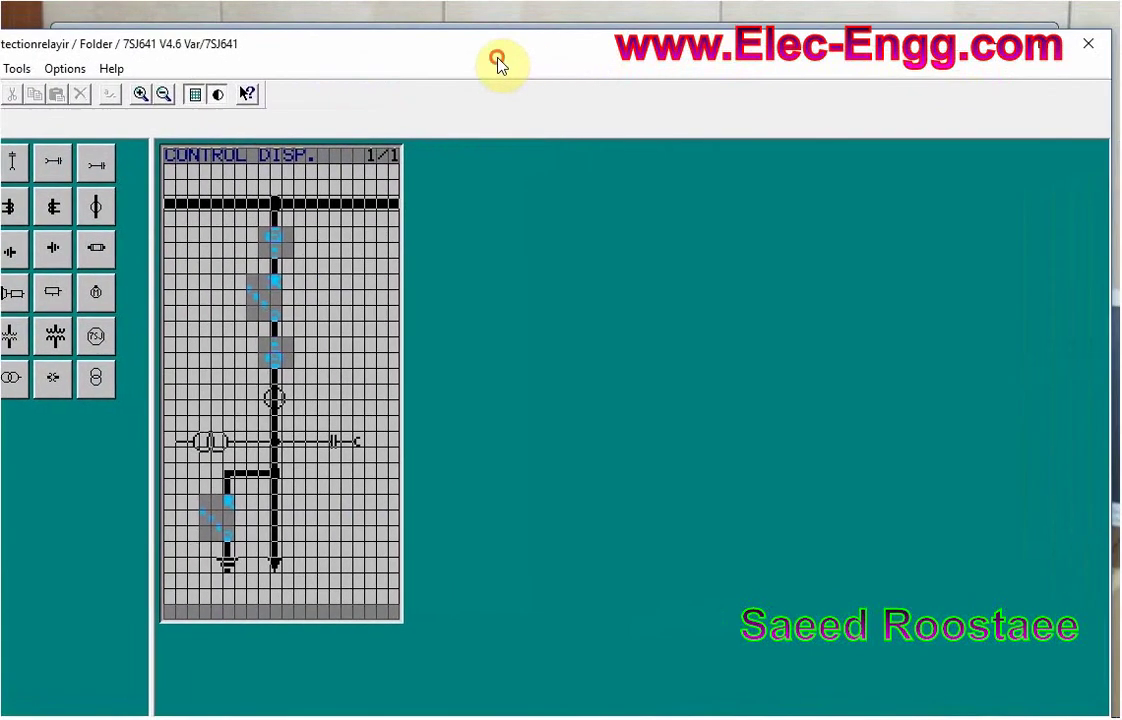
pyautogui.click(1086, 45)
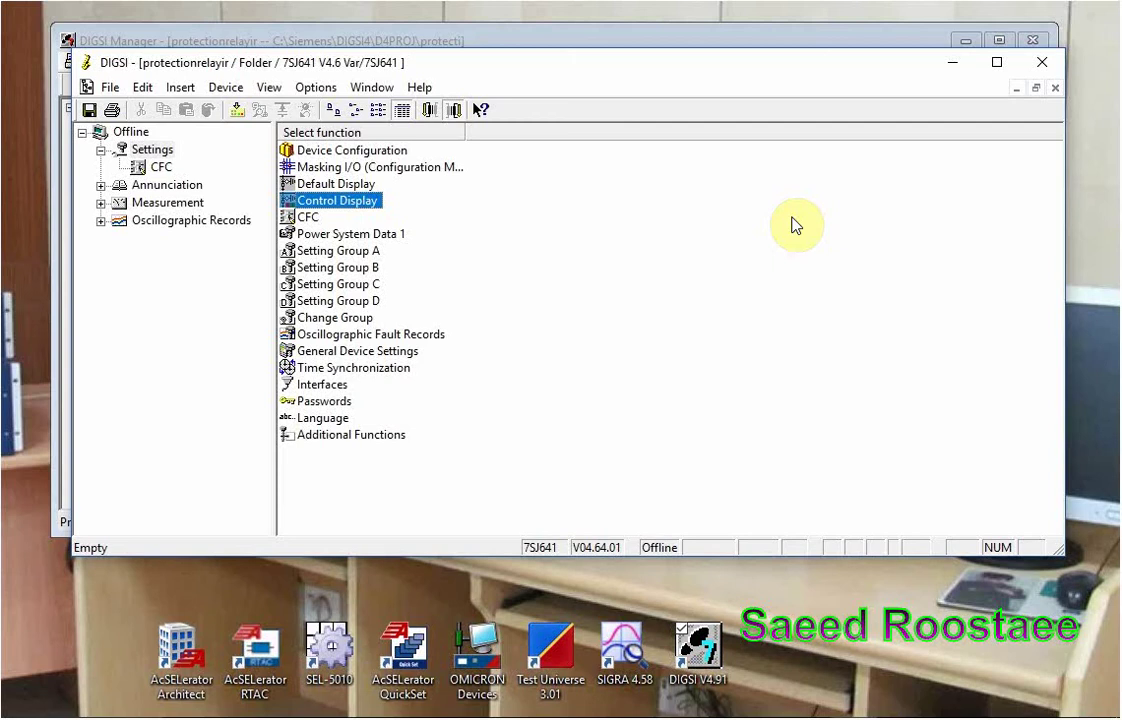
# Open the Interlocking chart from the CFC chart list
pyautogui.doubleClick(309, 217)
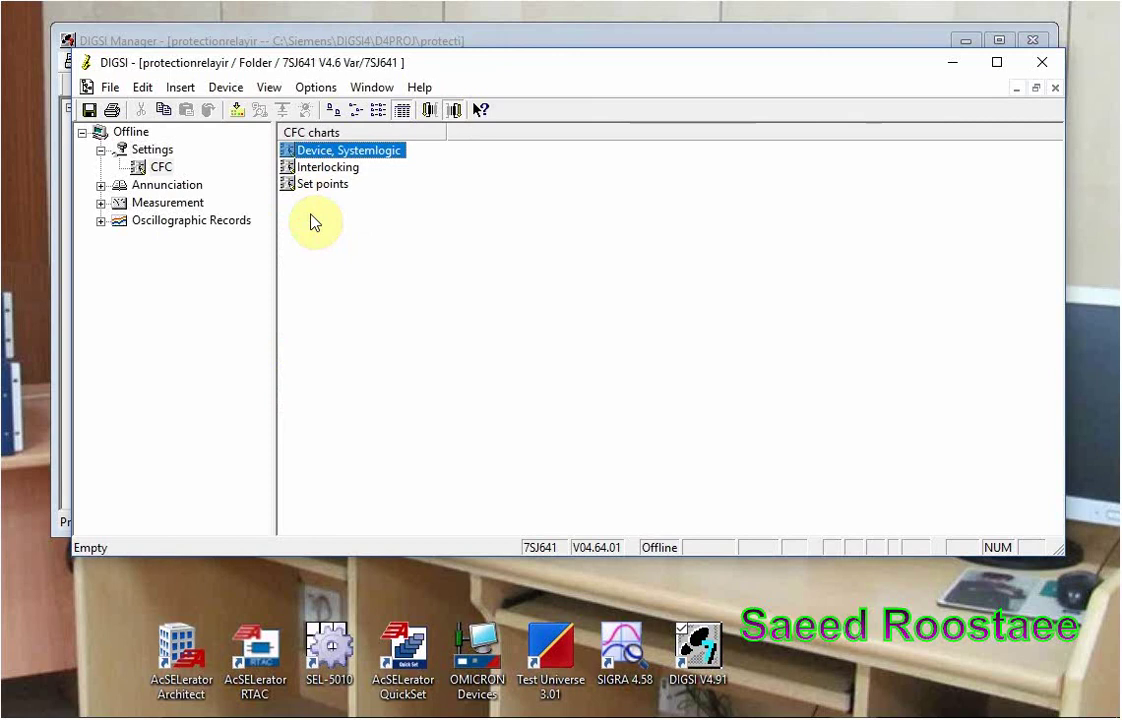
pyautogui.click(331, 170)
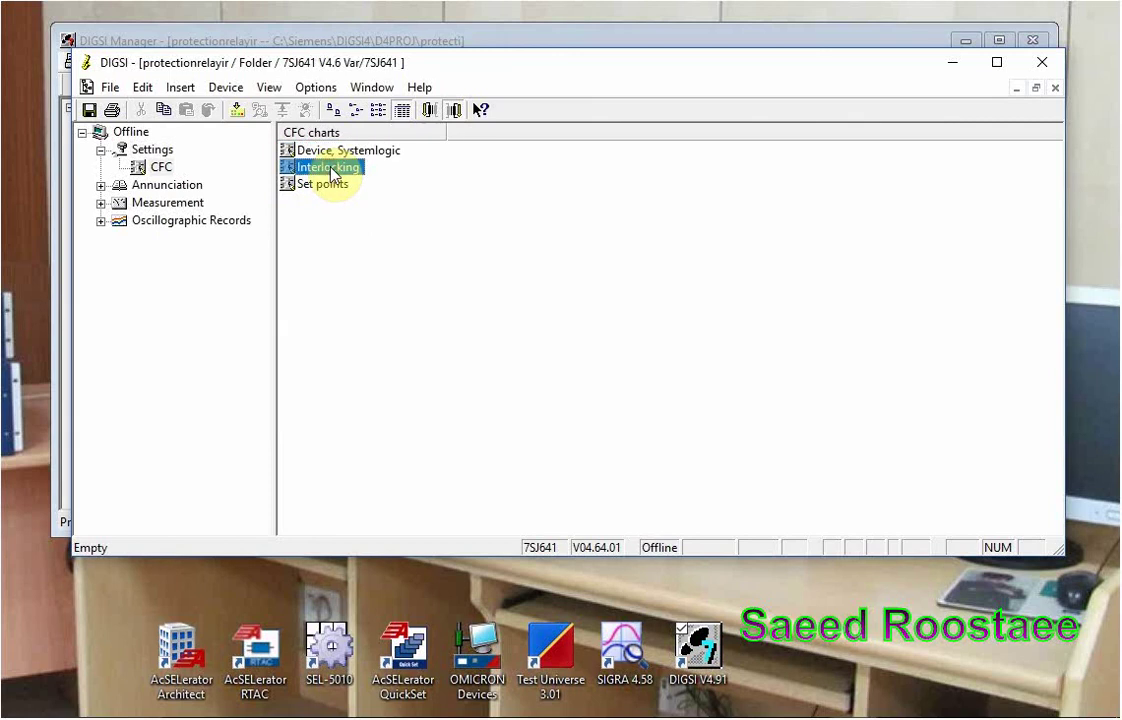
pyautogui.doubleClick(331, 170)
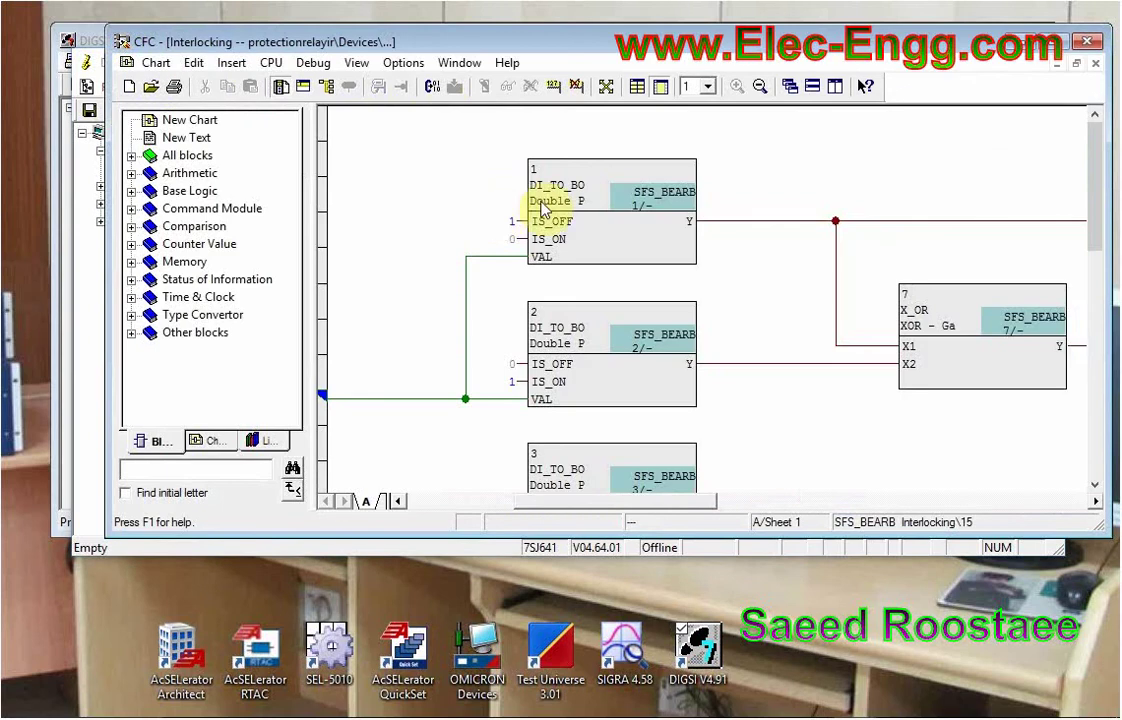
pyautogui.moveTo(1092, 171)
pyautogui.mouseDown()
pyautogui.moveTo(1082, 334)
pyautogui.moveTo(1113, 172)
pyautogui.mouseUp()
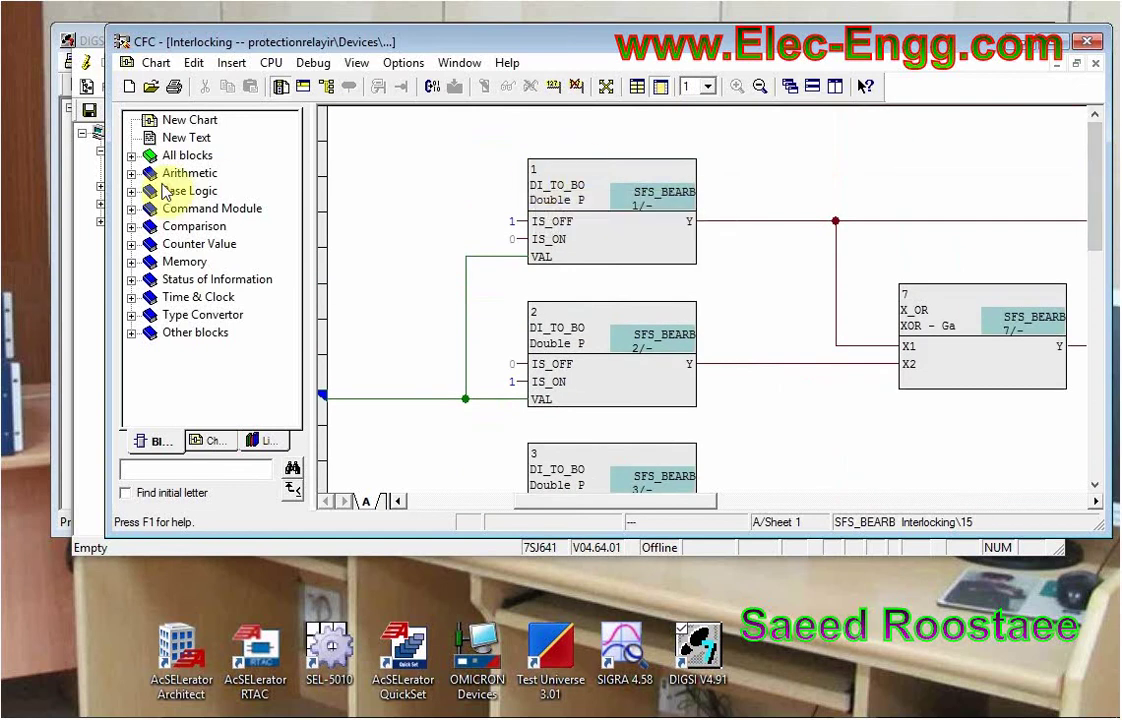
# Place an ADD block from All blocks onto the chart, delete it again, and close the chart
pyautogui.click(131, 173)
pyautogui.click(131, 173)
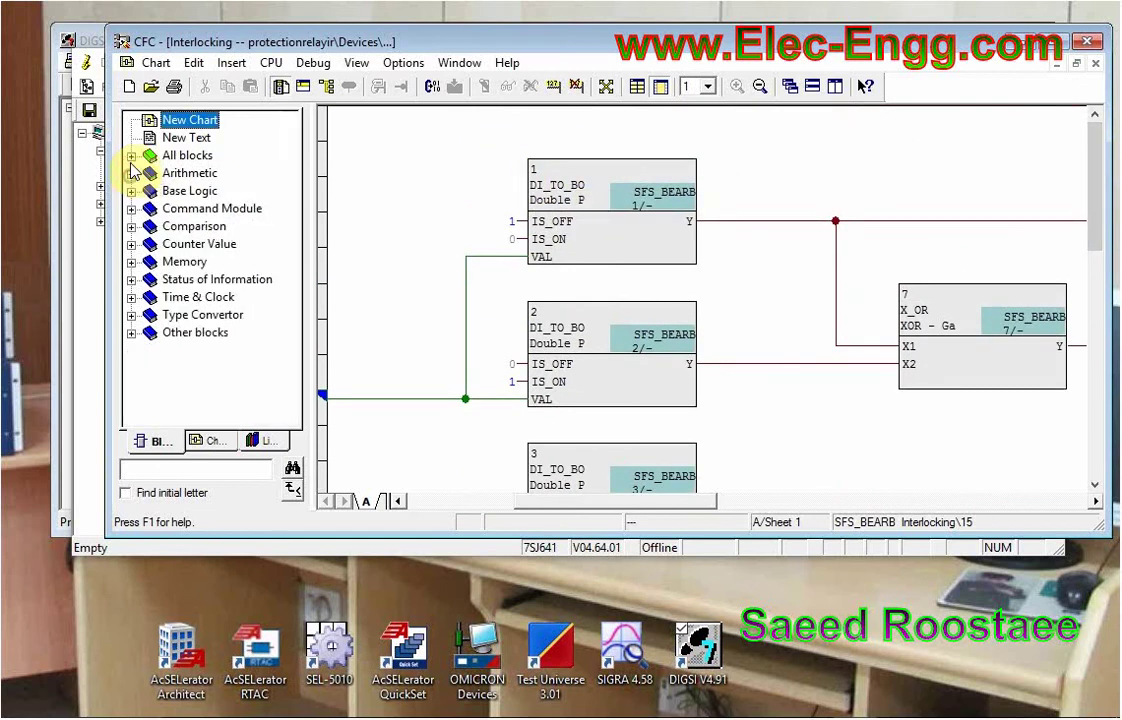
pyautogui.click(131, 156)
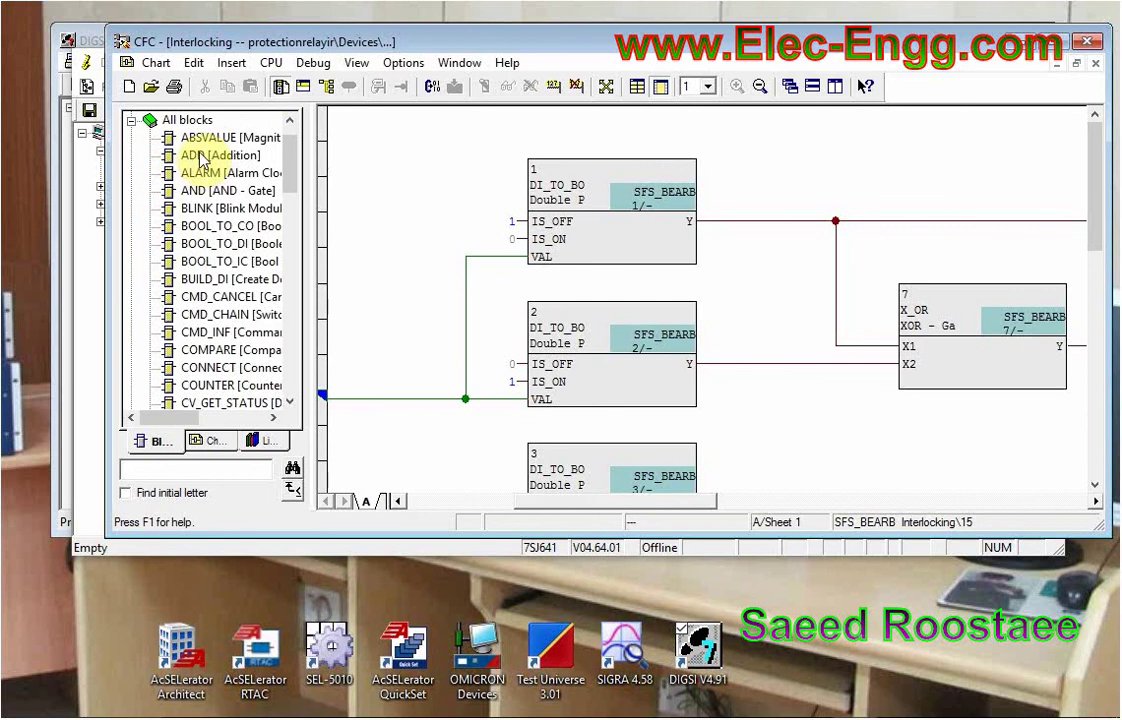
pyautogui.moveTo(197, 163); pyautogui.dragTo(430, 176)
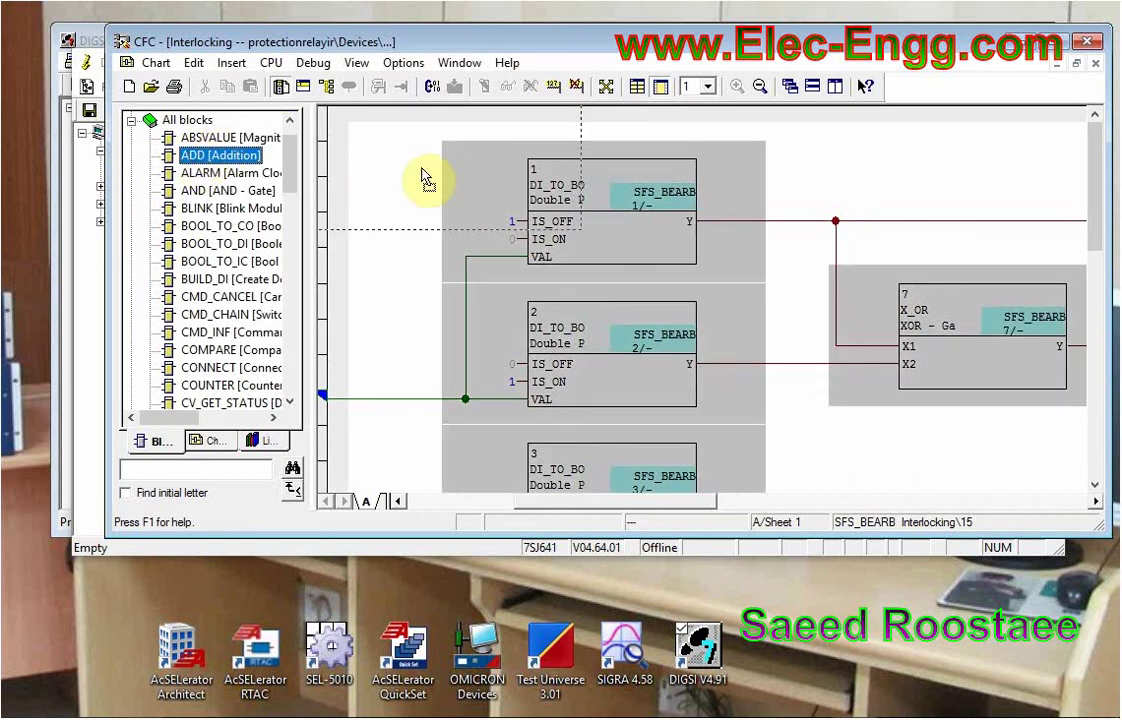
pyautogui.moveTo(424, 178); pyautogui.dragTo(416, 168)
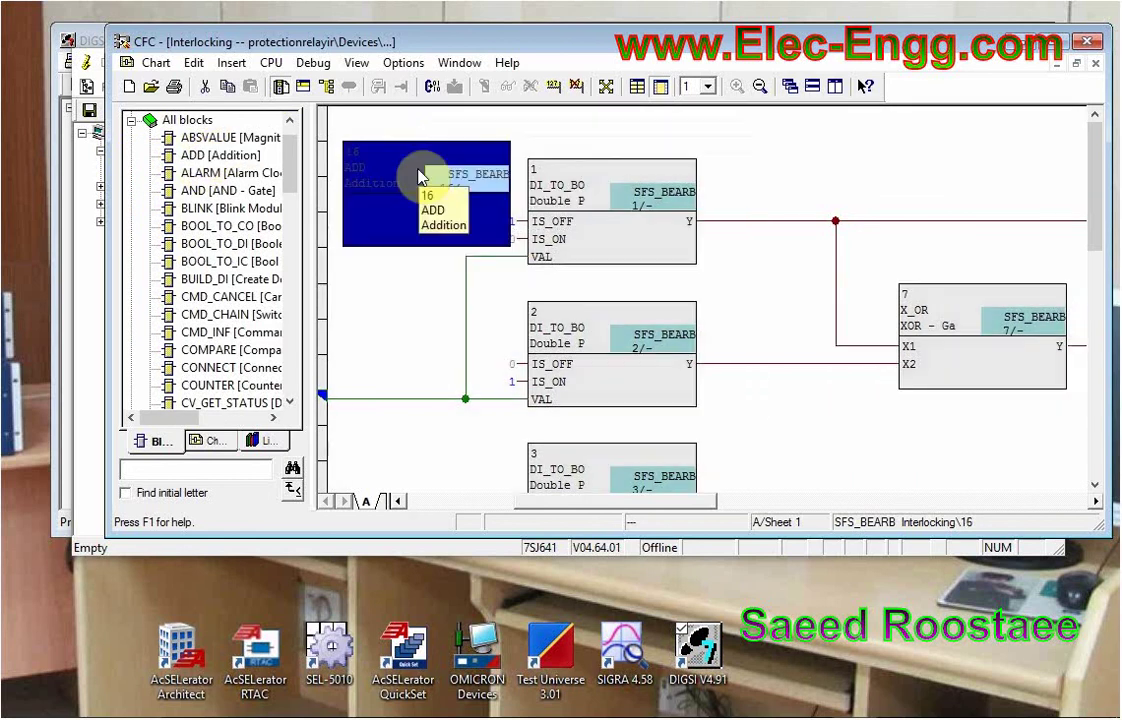
pyautogui.press('Delete')
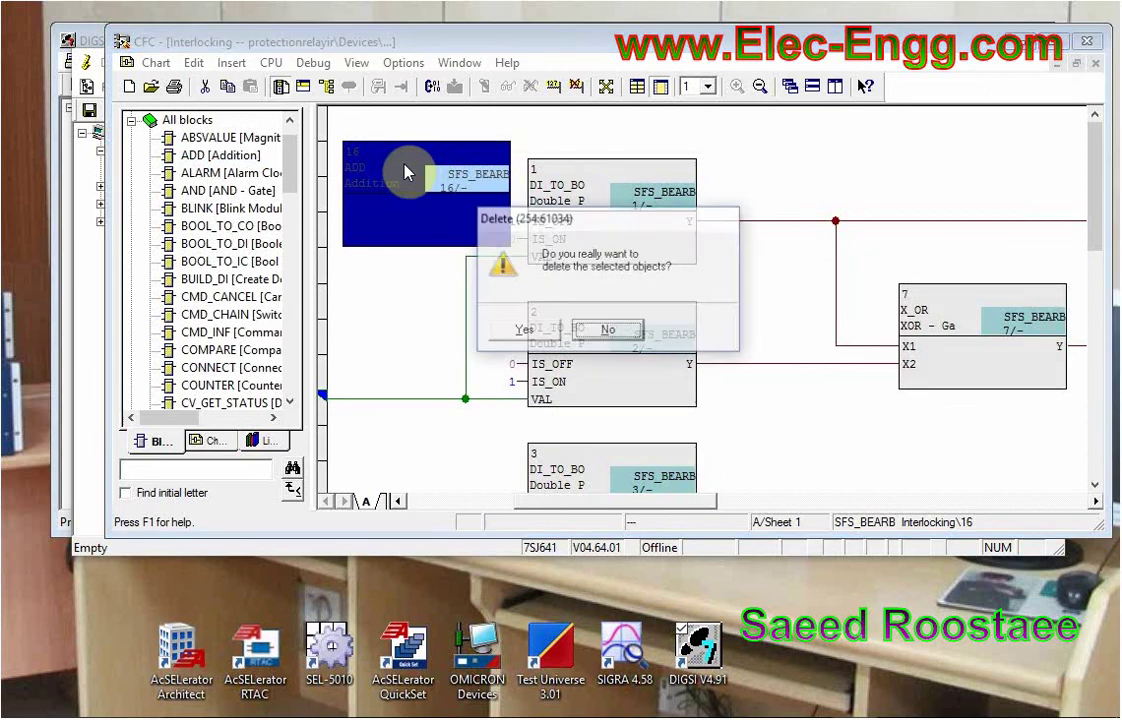
pyautogui.click(510, 336)
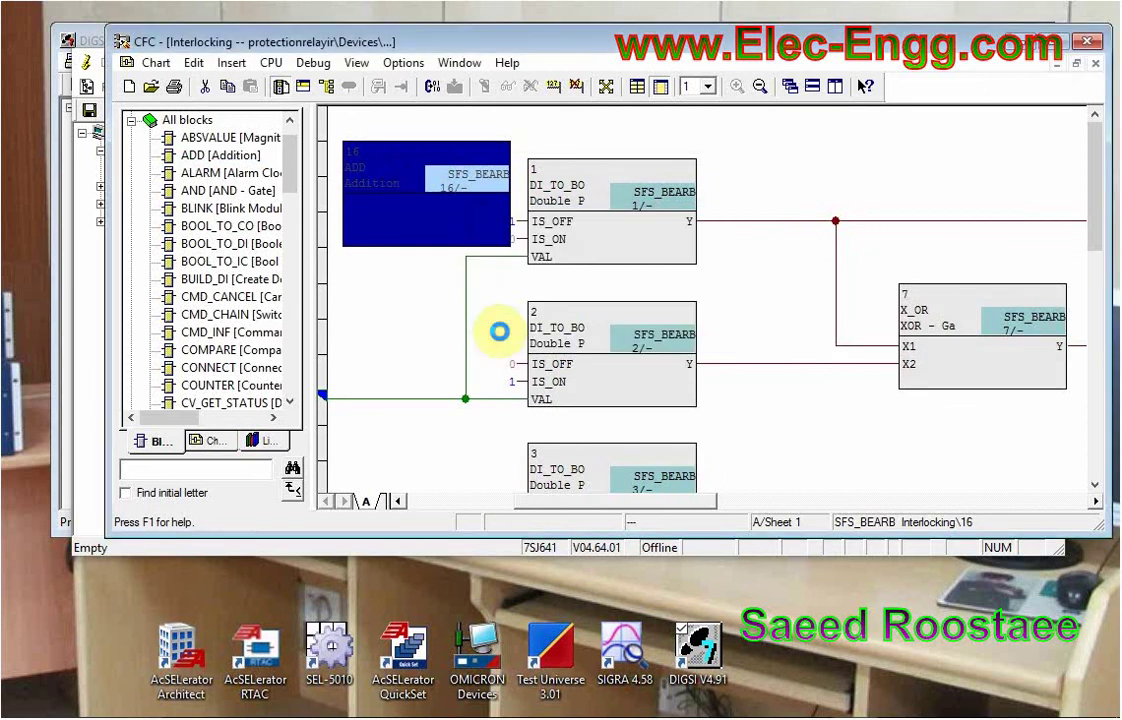
pyautogui.click(1095, 63)
# Close the CFC editor and open Power System Data 1 from the Settings list
pyautogui.click(1086, 41)
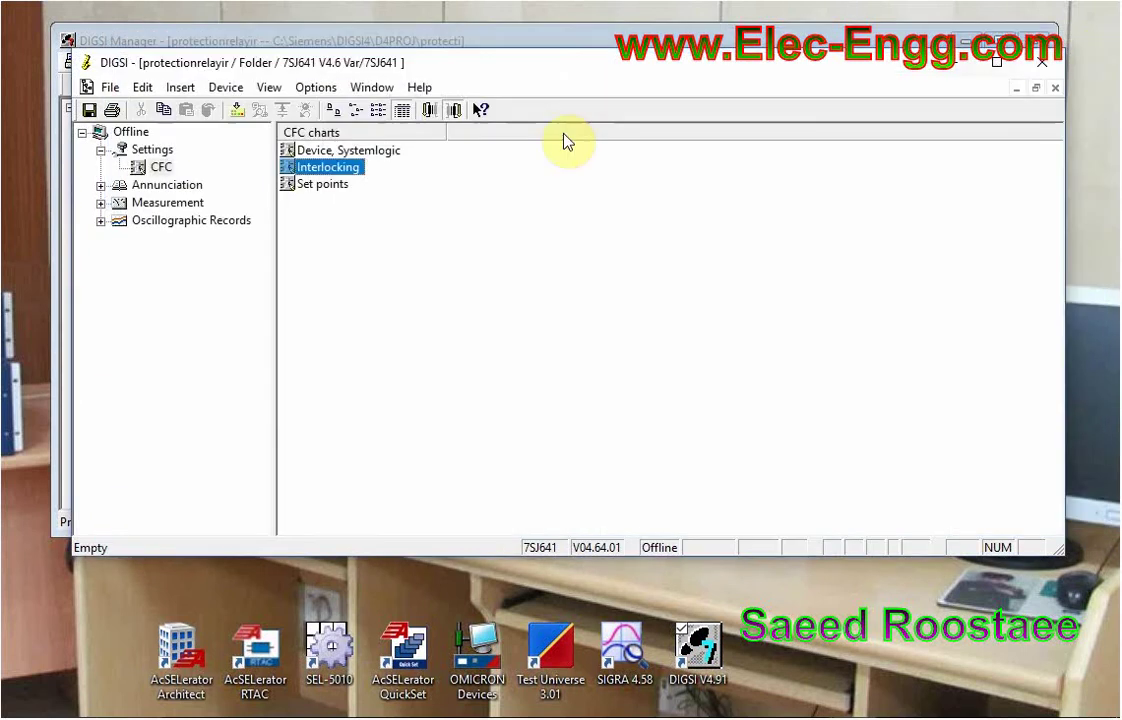
pyautogui.click(159, 151)
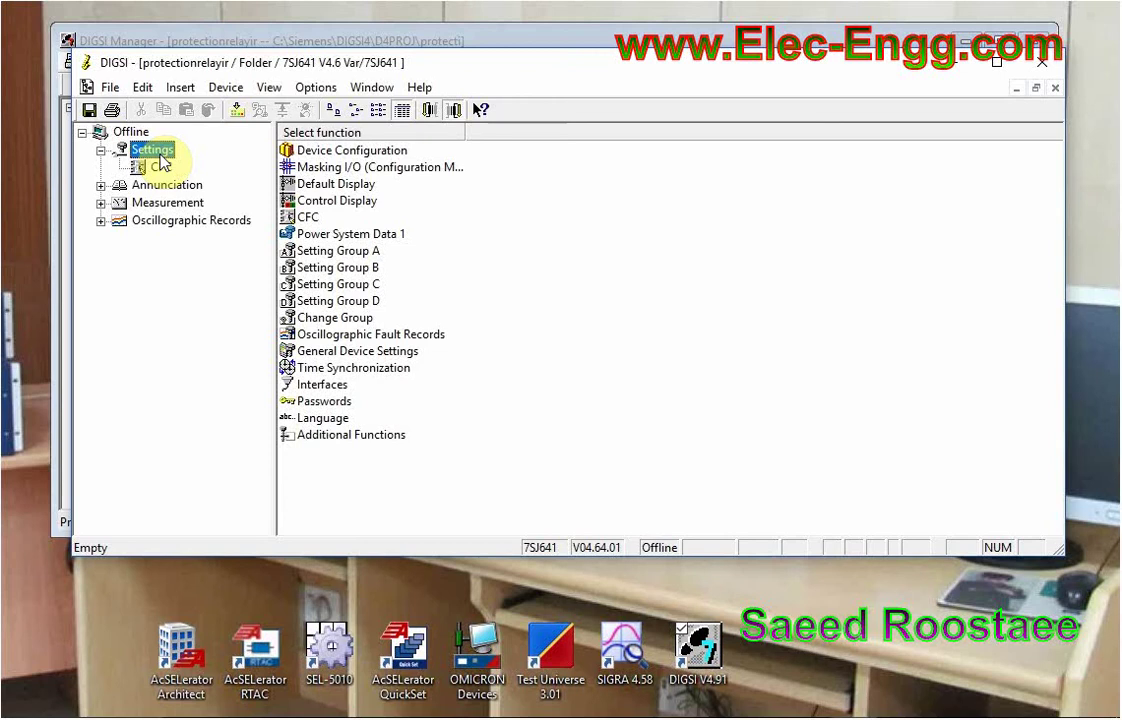
pyautogui.doubleClick(348, 235)
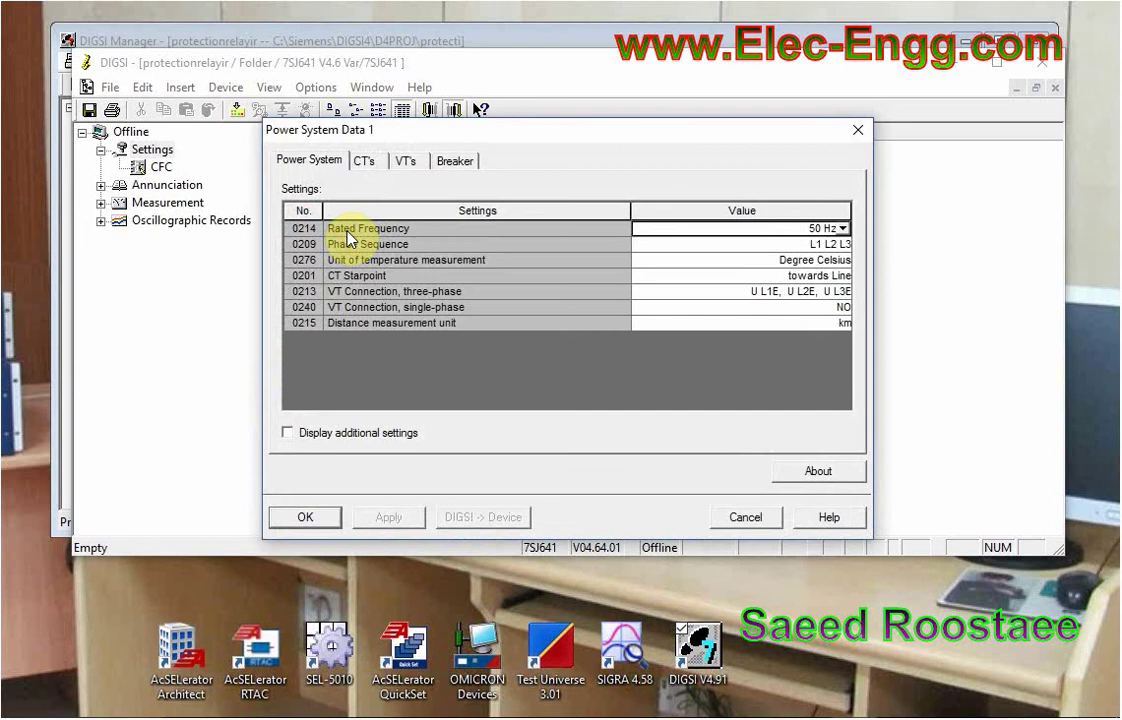
# Review the CT's, VT's and Breaker tabs, then cancel the dialog unchanged
pyautogui.click(366, 162)
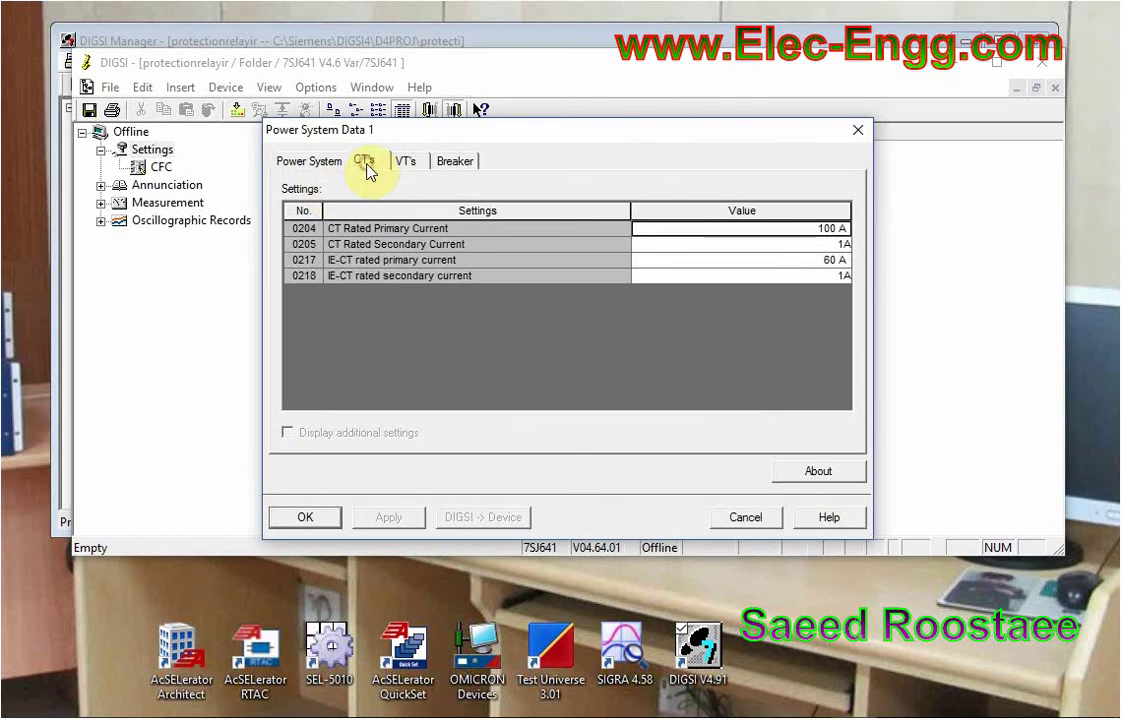
pyautogui.click(405, 165)
pyautogui.click(458, 172)
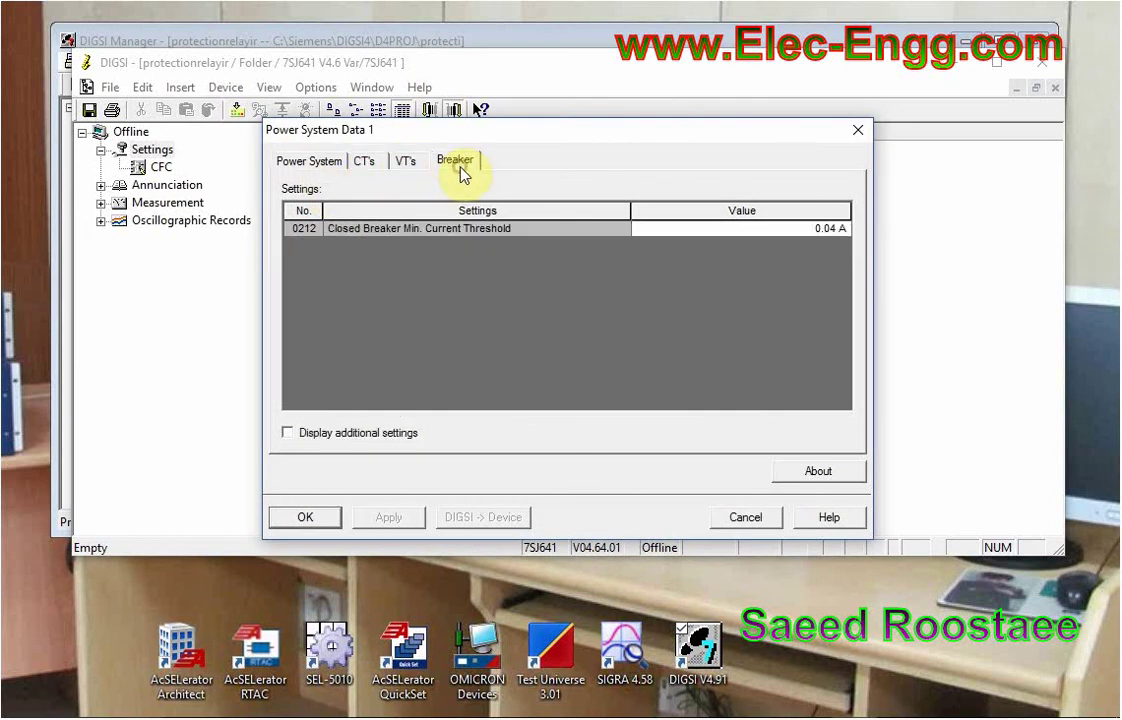
pyautogui.click(753, 517)
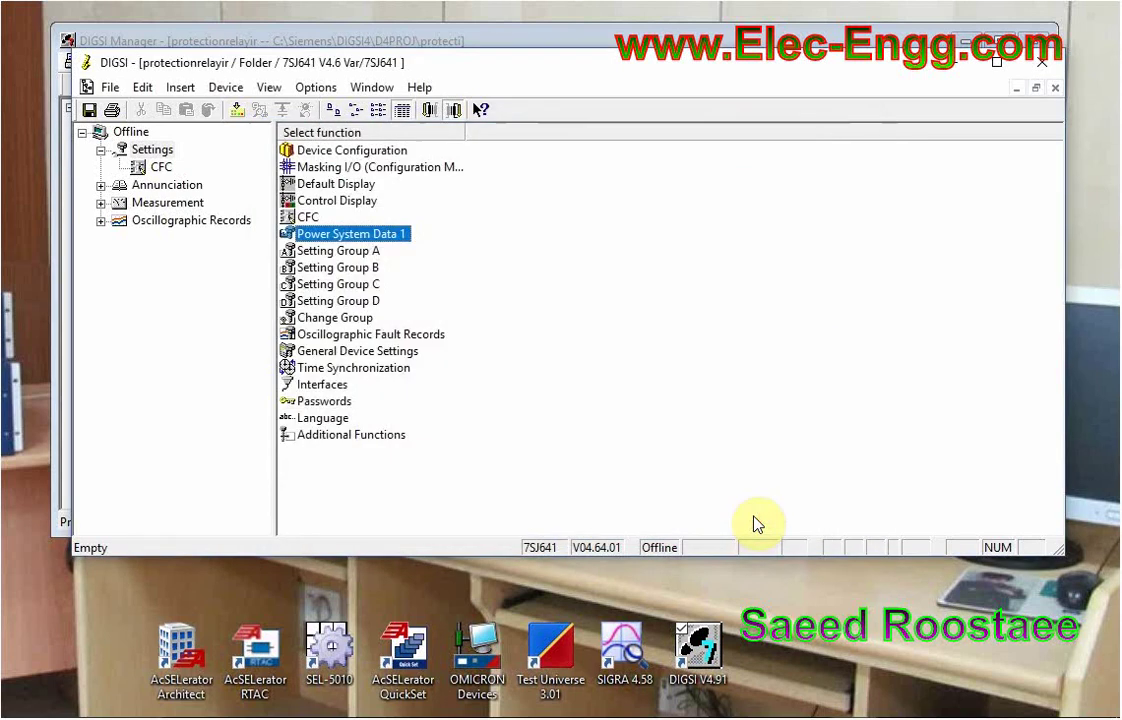
# Select Setting Group B, C and D in turn in the function list
pyautogui.click(378, 267)
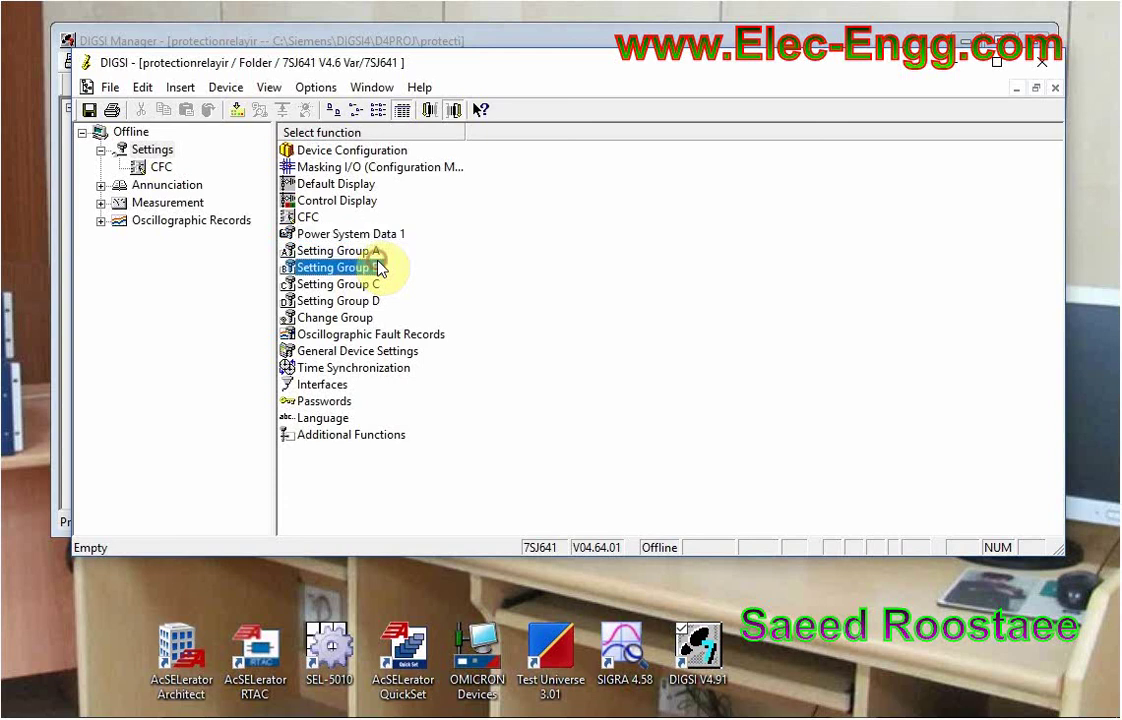
pyautogui.click(379, 284)
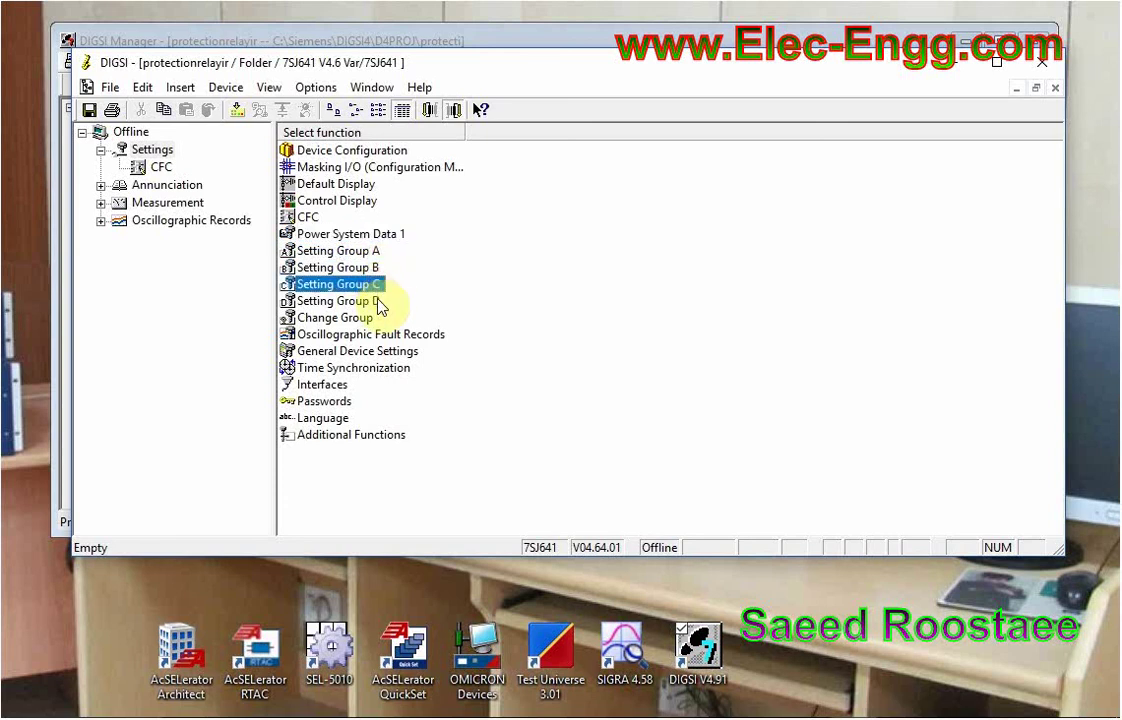
pyautogui.click(379, 302)
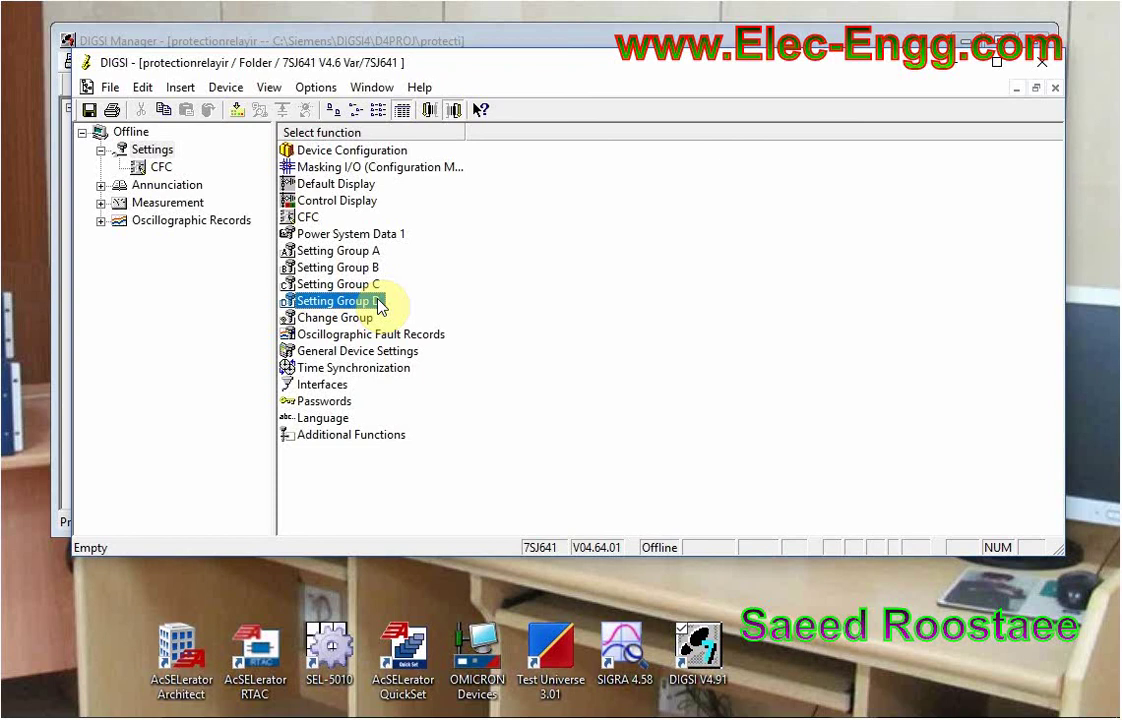
# Open Change Group, view the setting 0302 Value choices, and close it with Group A kept
pyautogui.doubleClick(367, 318)
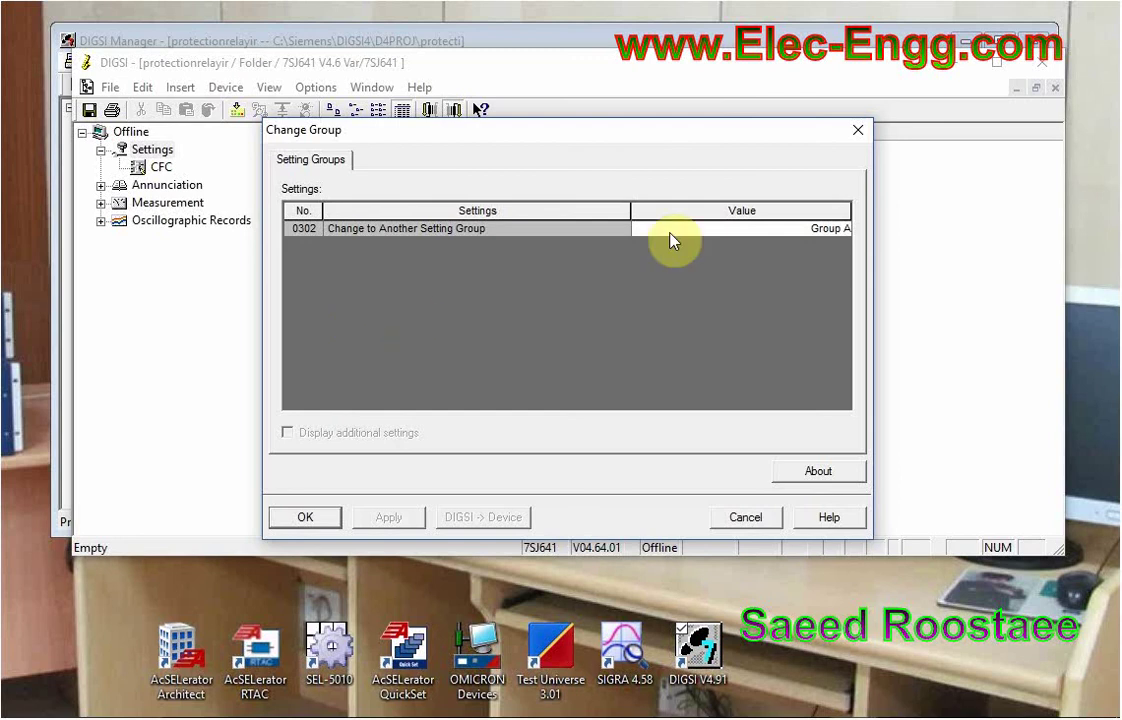
pyautogui.click(791, 231)
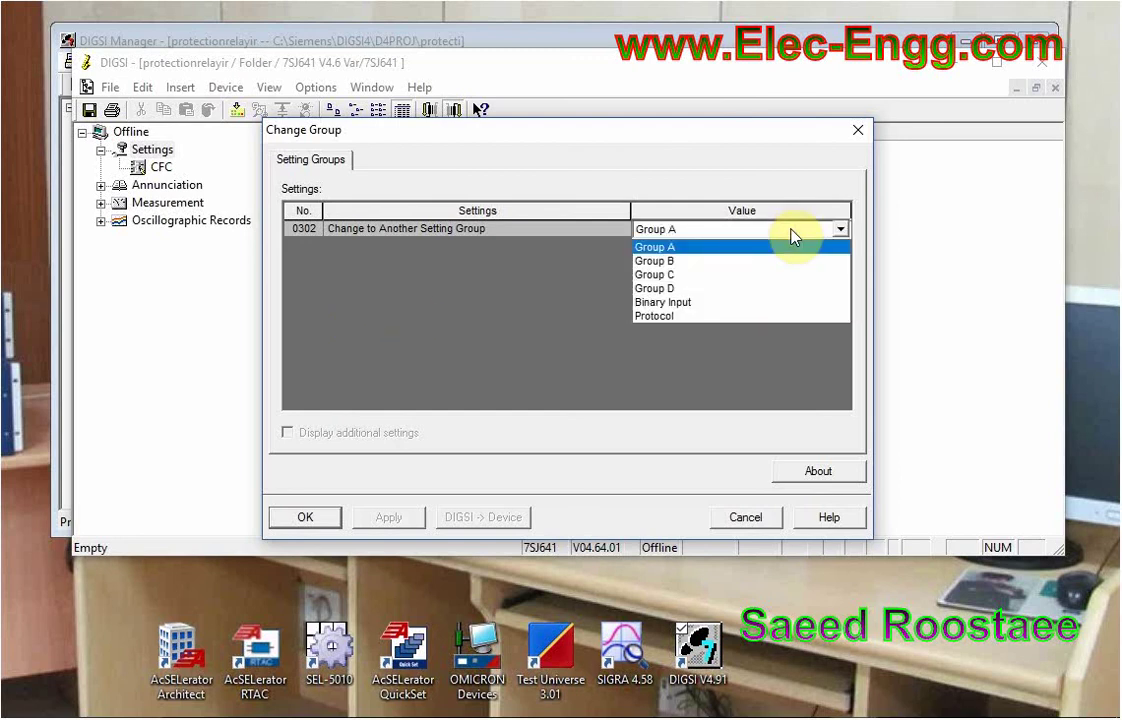
pyautogui.click(856, 137)
pyautogui.click(856, 137)
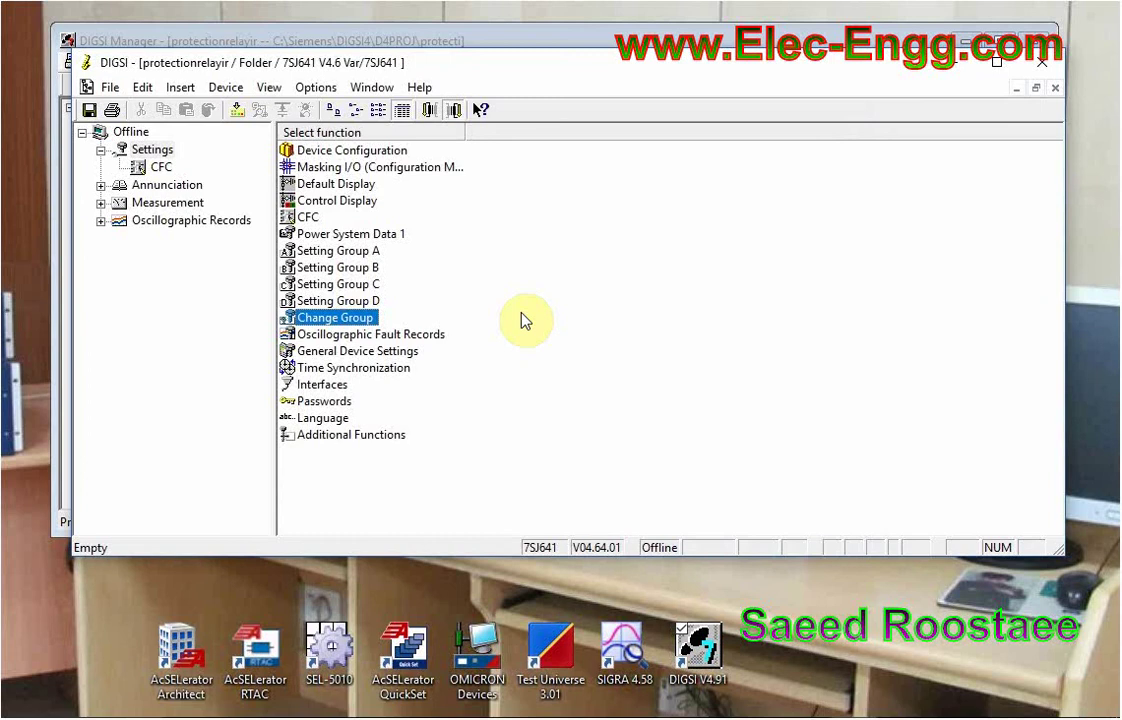
pyautogui.doubleClick(403, 336)
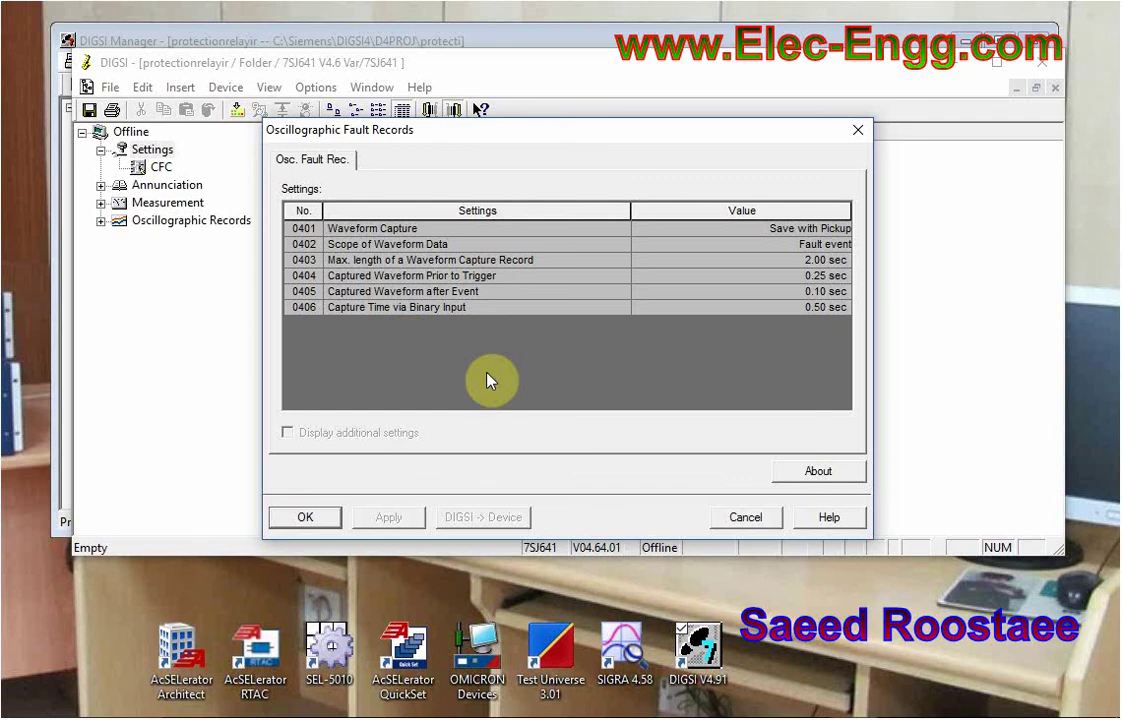
pyautogui.click(745, 517)
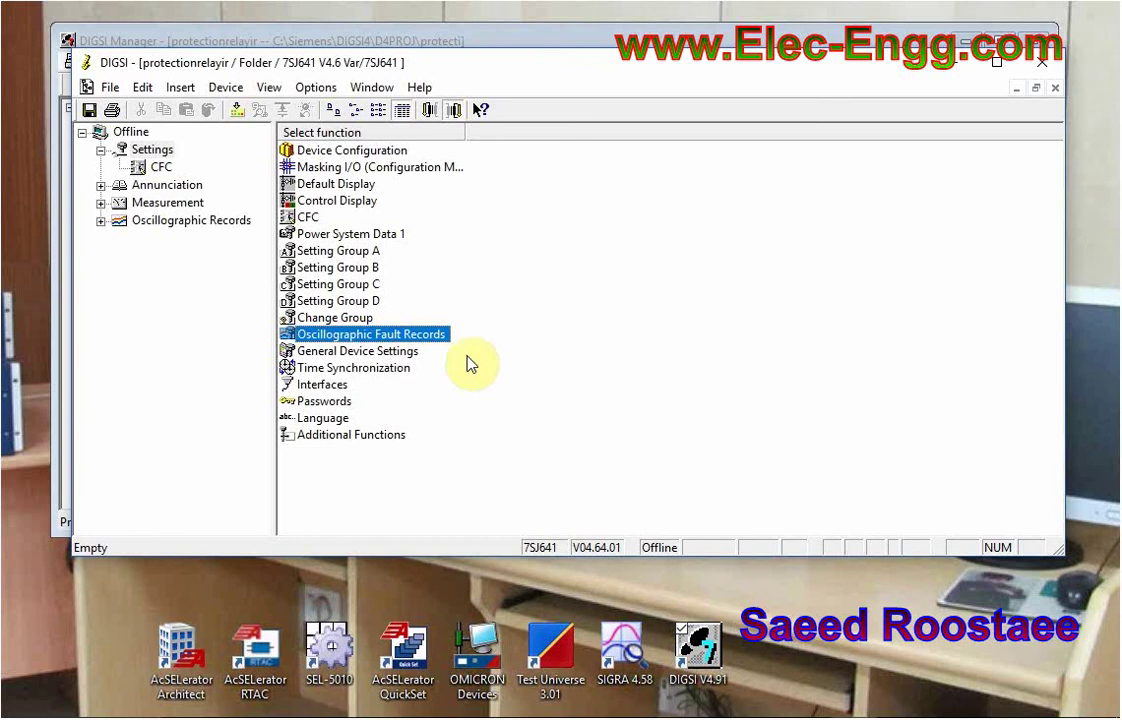
pyautogui.doubleClick(400, 354)
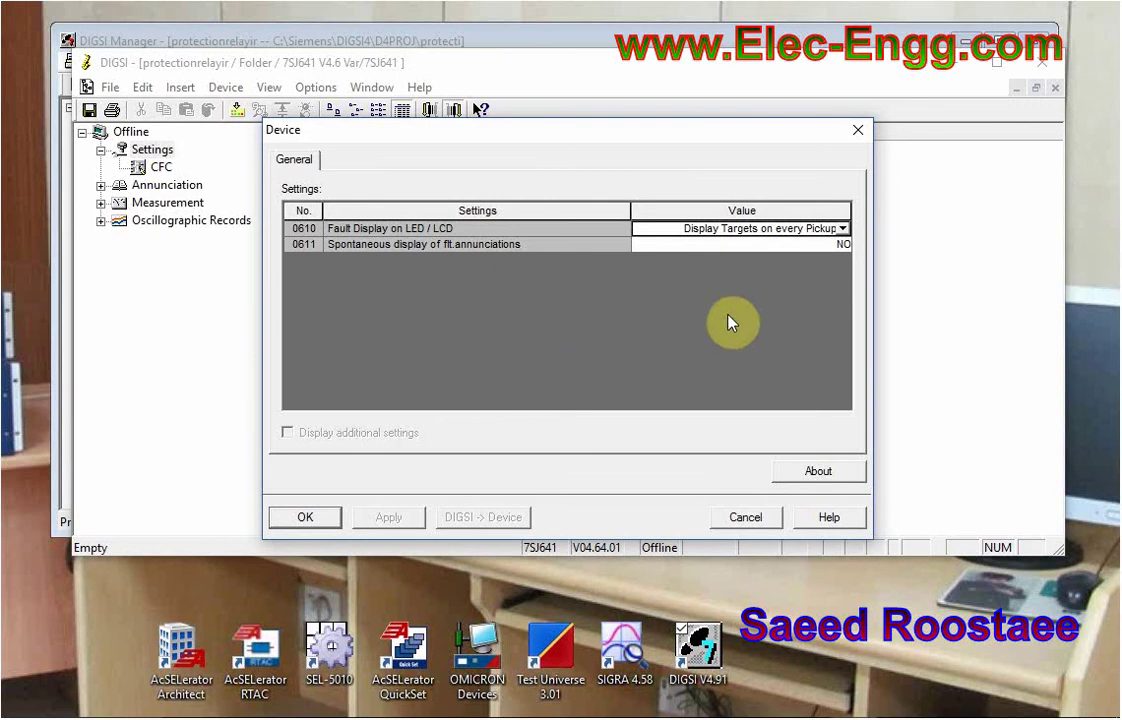
pyautogui.click(843, 229)
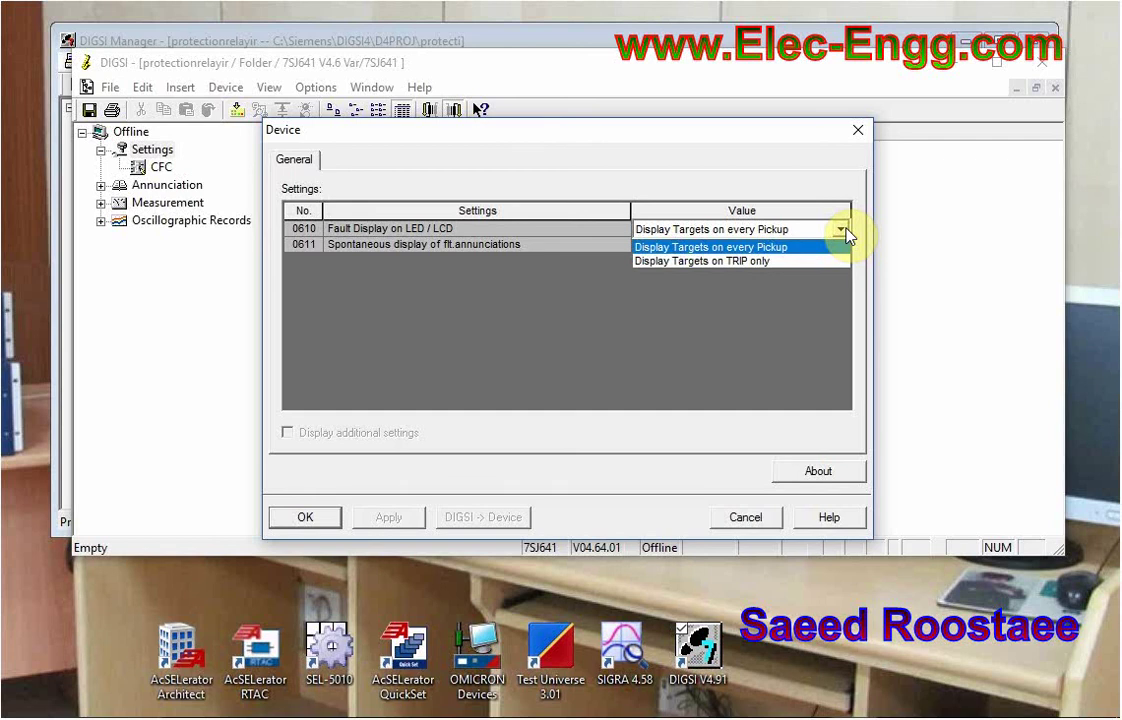
pyautogui.click(846, 230)
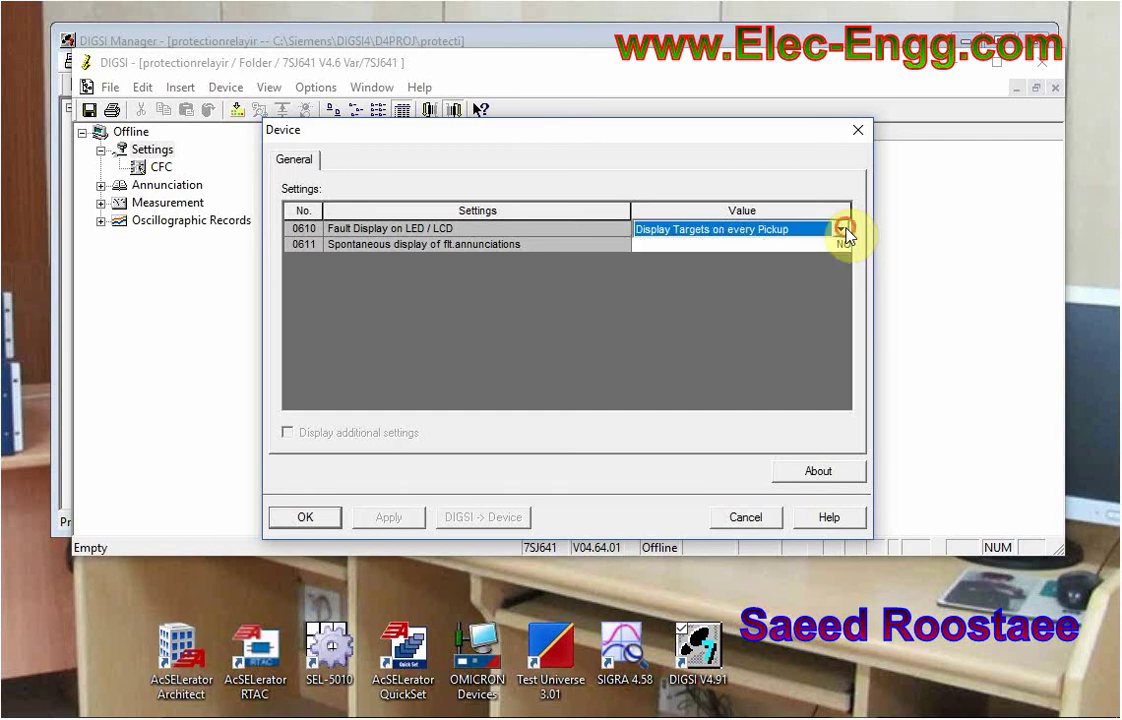
pyautogui.click(744, 518)
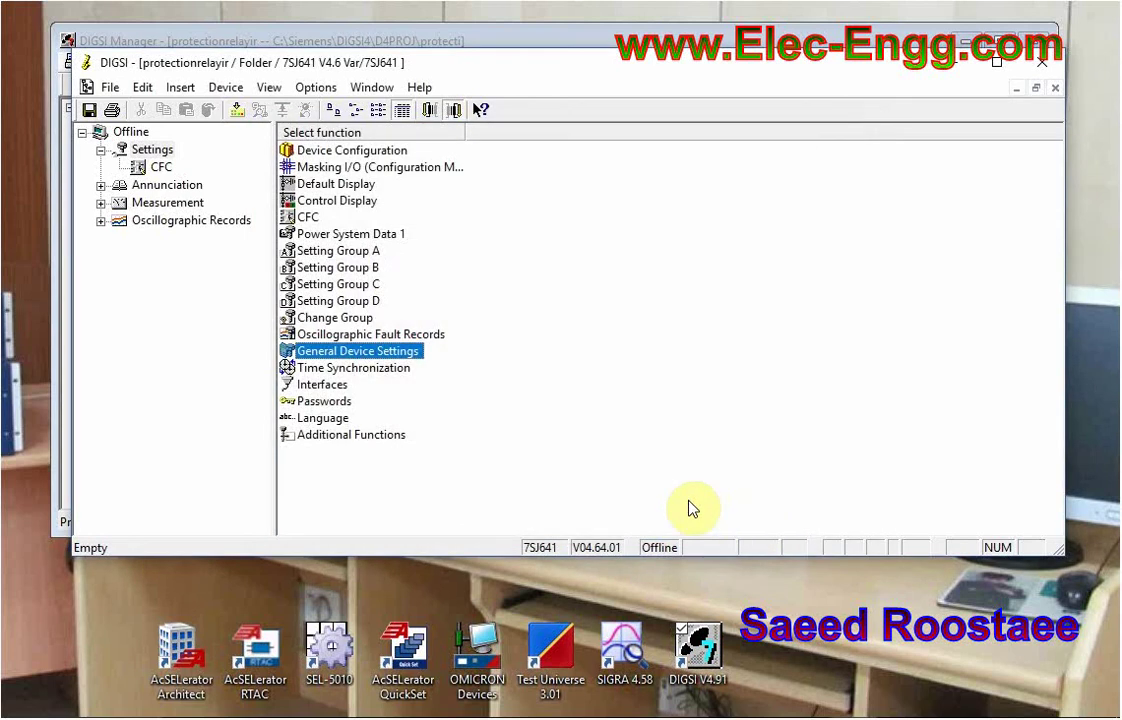
pyautogui.click(372, 370)
pyautogui.doubleClick(371, 370)
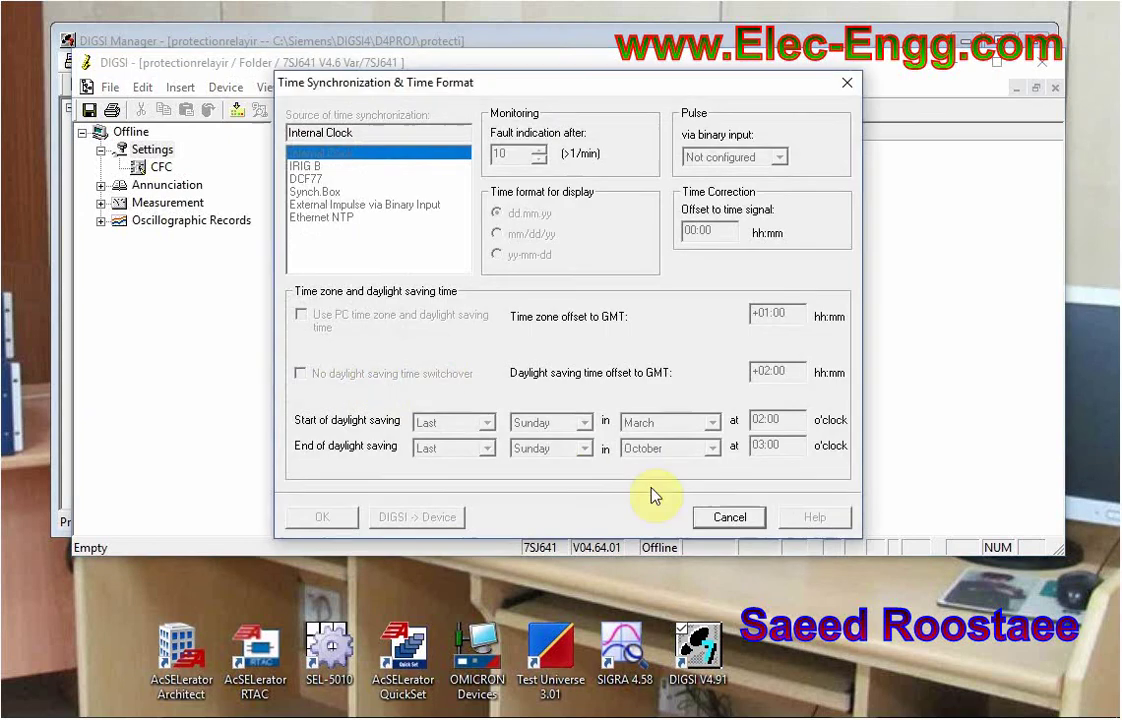
pyautogui.click(724, 518)
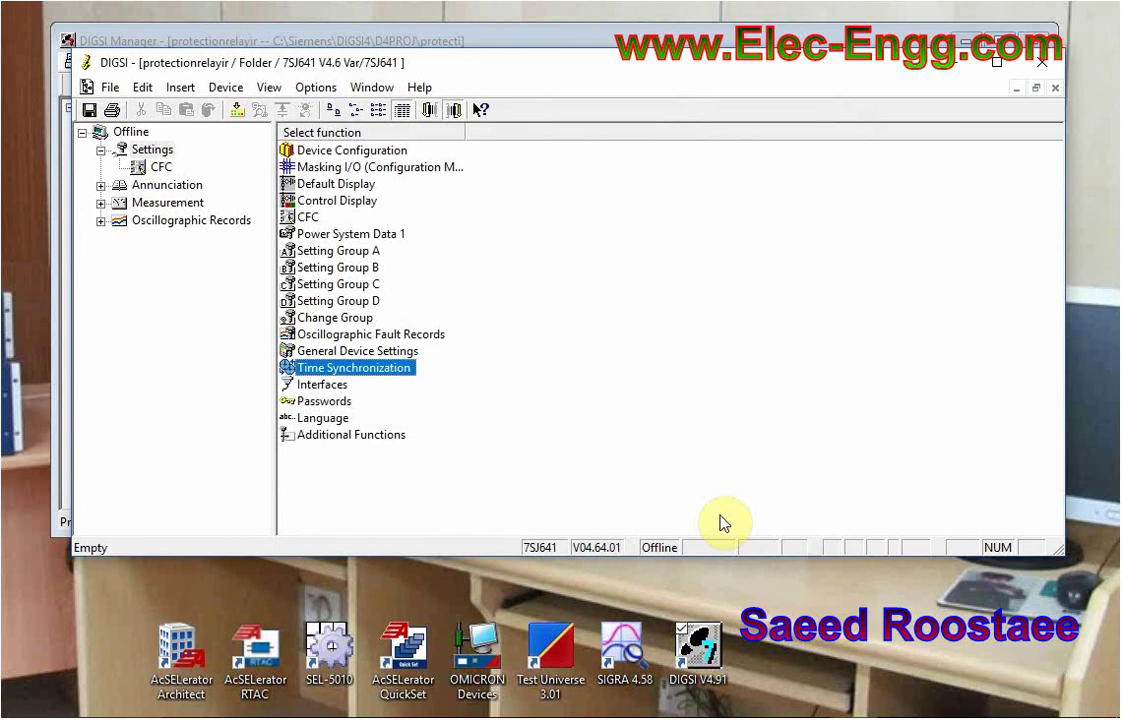
pyautogui.doubleClick(330, 386)
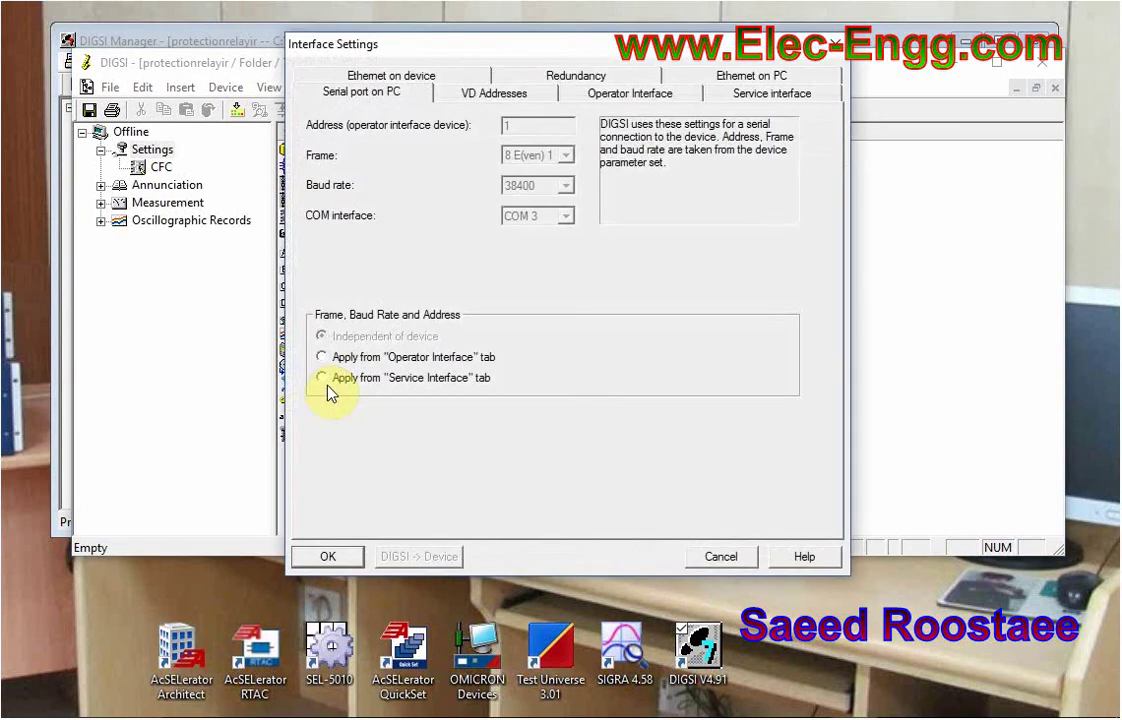
pyautogui.click(495, 95)
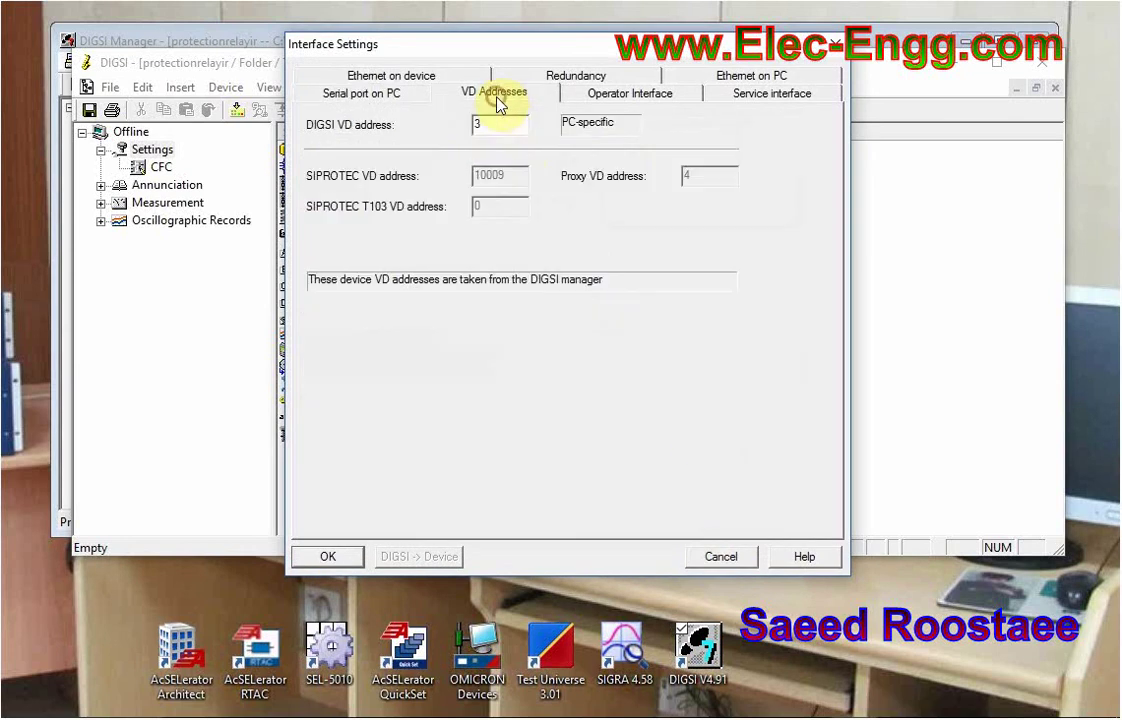
pyautogui.click(613, 97)
pyautogui.click(765, 97)
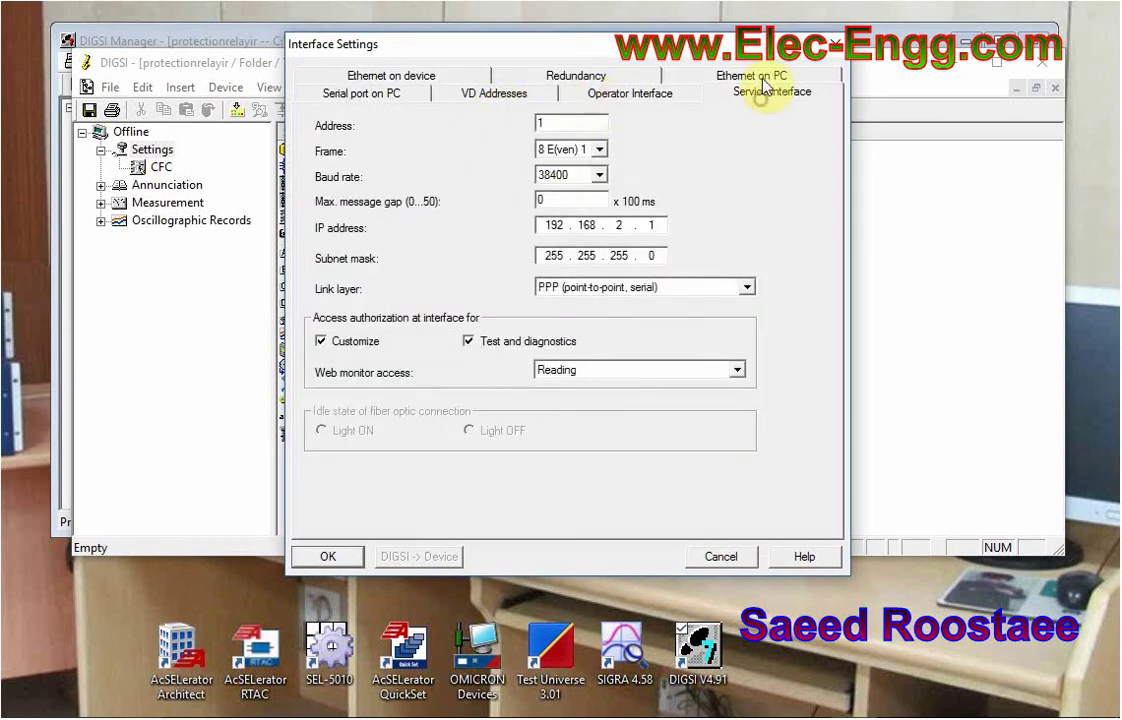
pyautogui.click(760, 77)
pyautogui.click(588, 100)
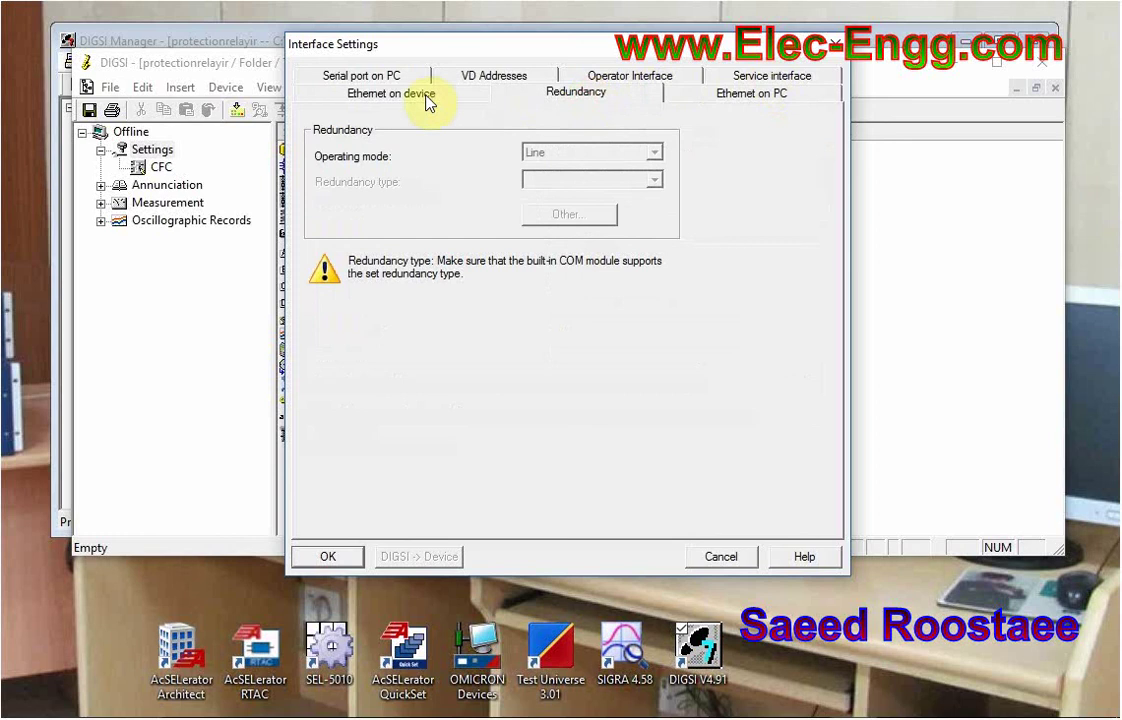
pyautogui.click(423, 95)
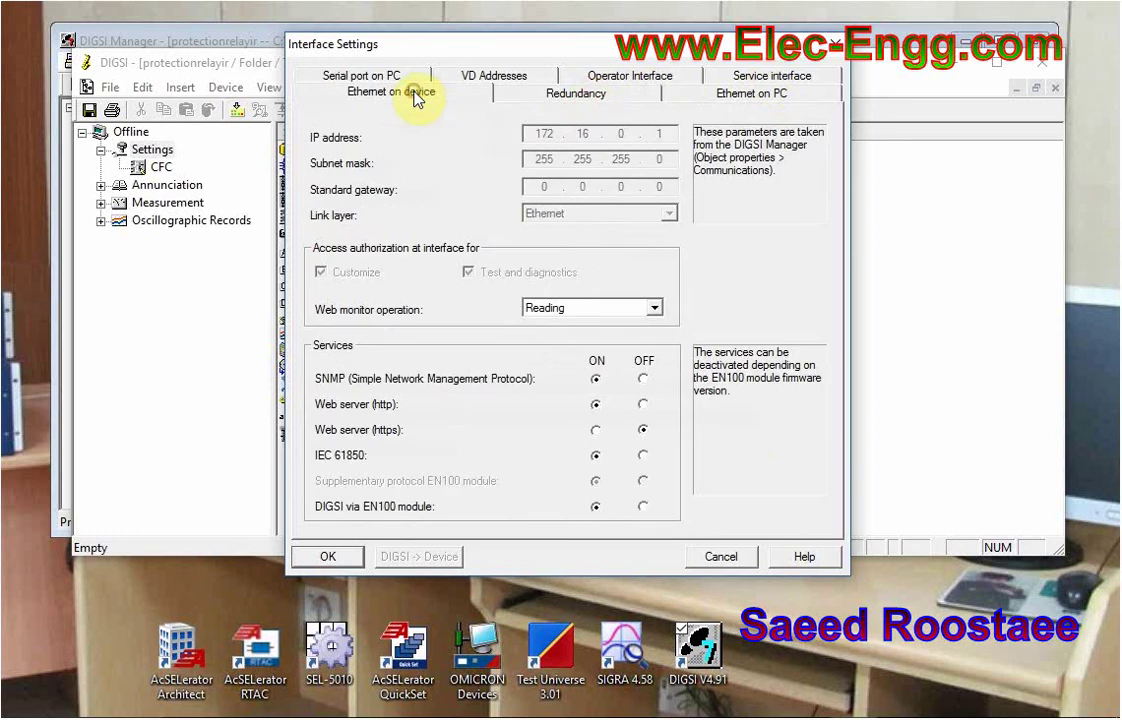
pyautogui.click(740, 556)
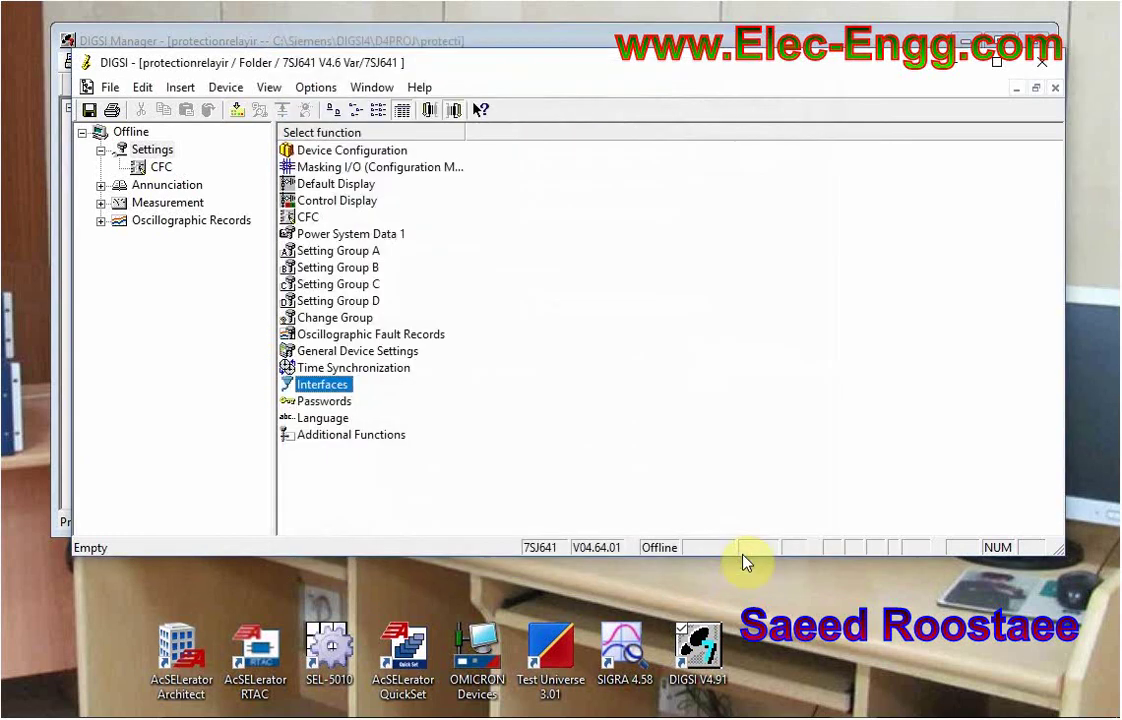
pyautogui.doubleClick(335, 401)
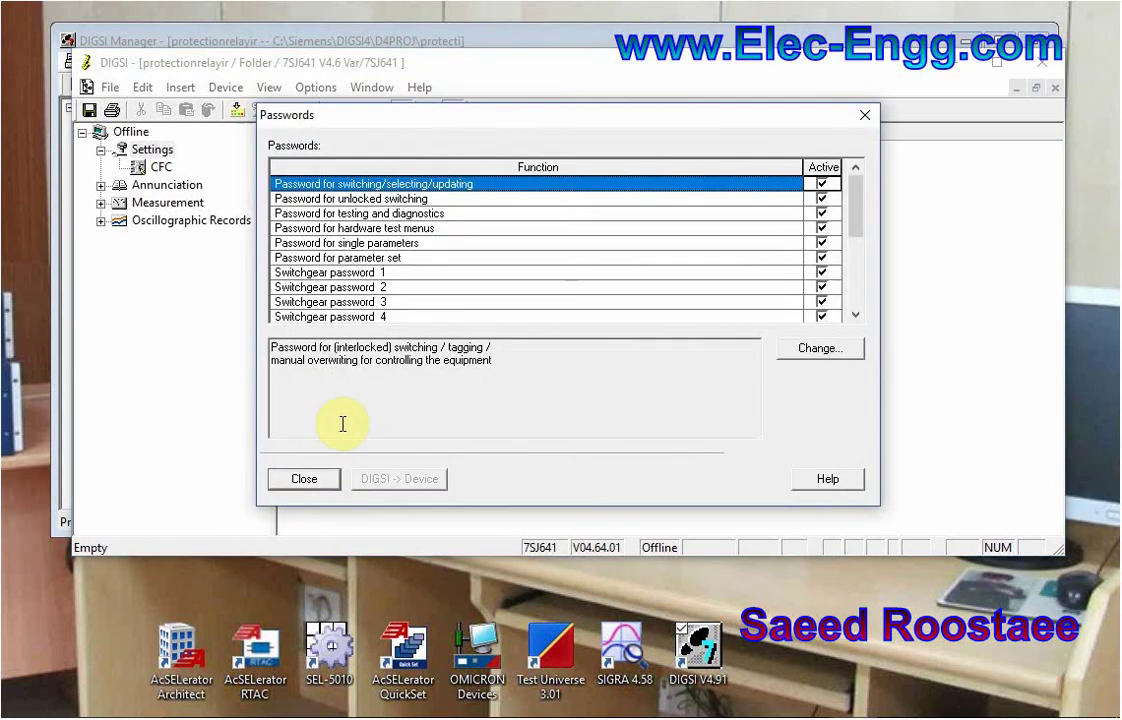
pyautogui.click(322, 480)
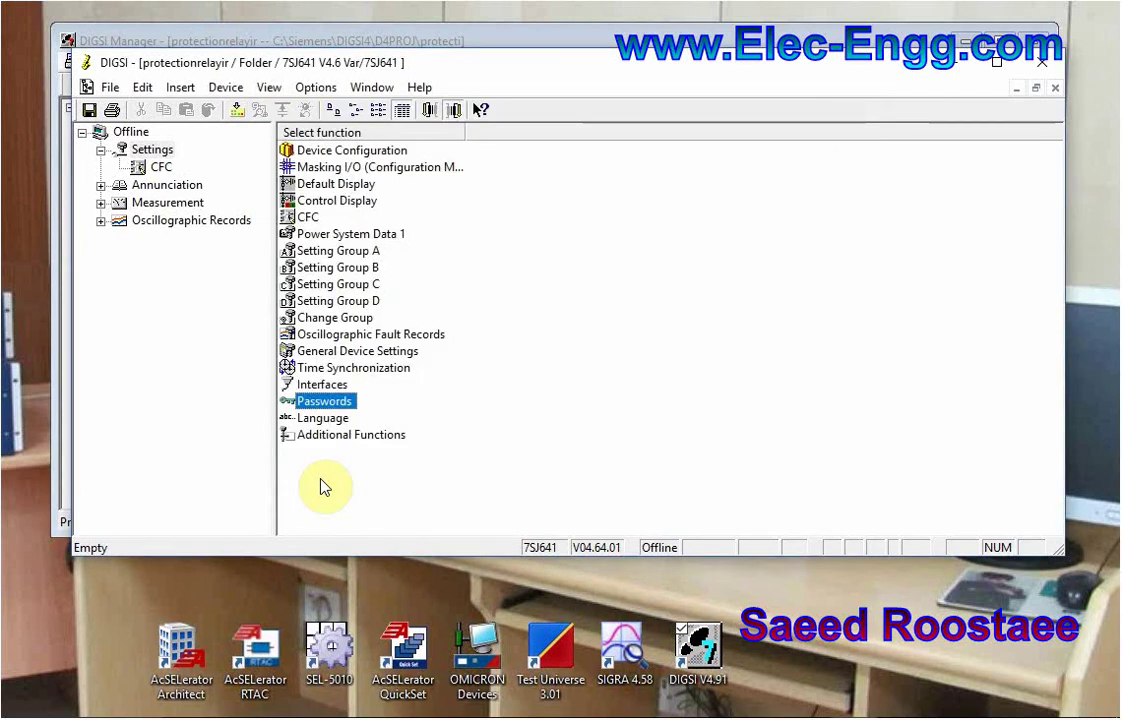
pyautogui.doubleClick(322, 418)
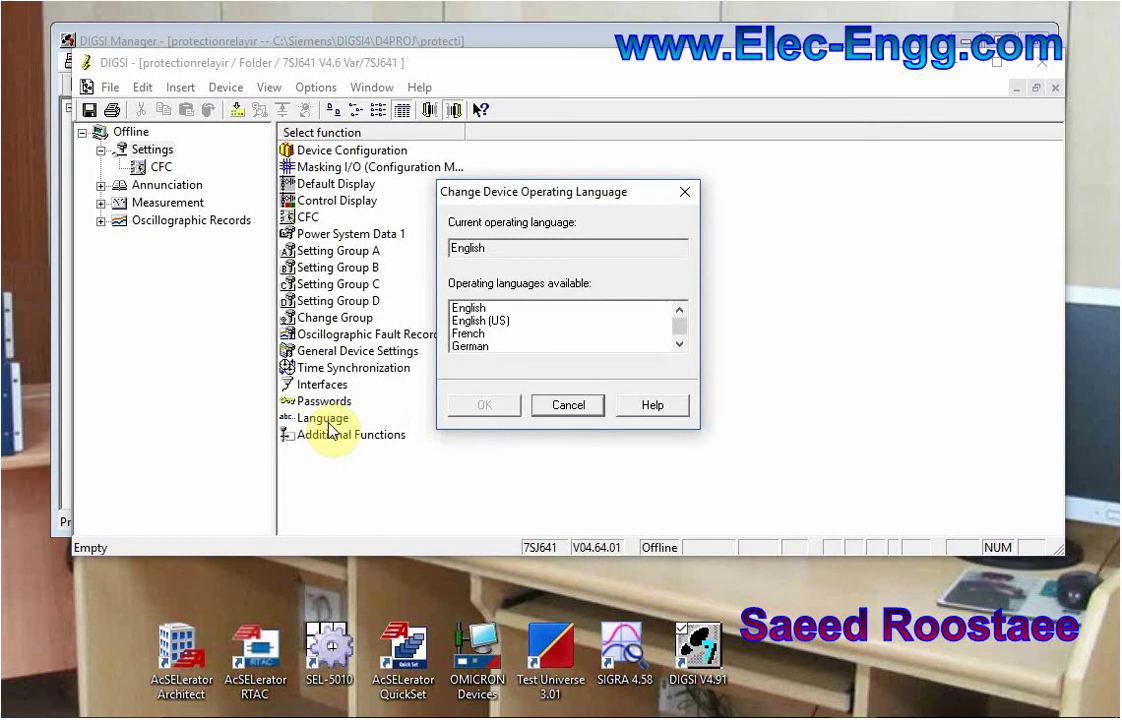
pyautogui.click(562, 410)
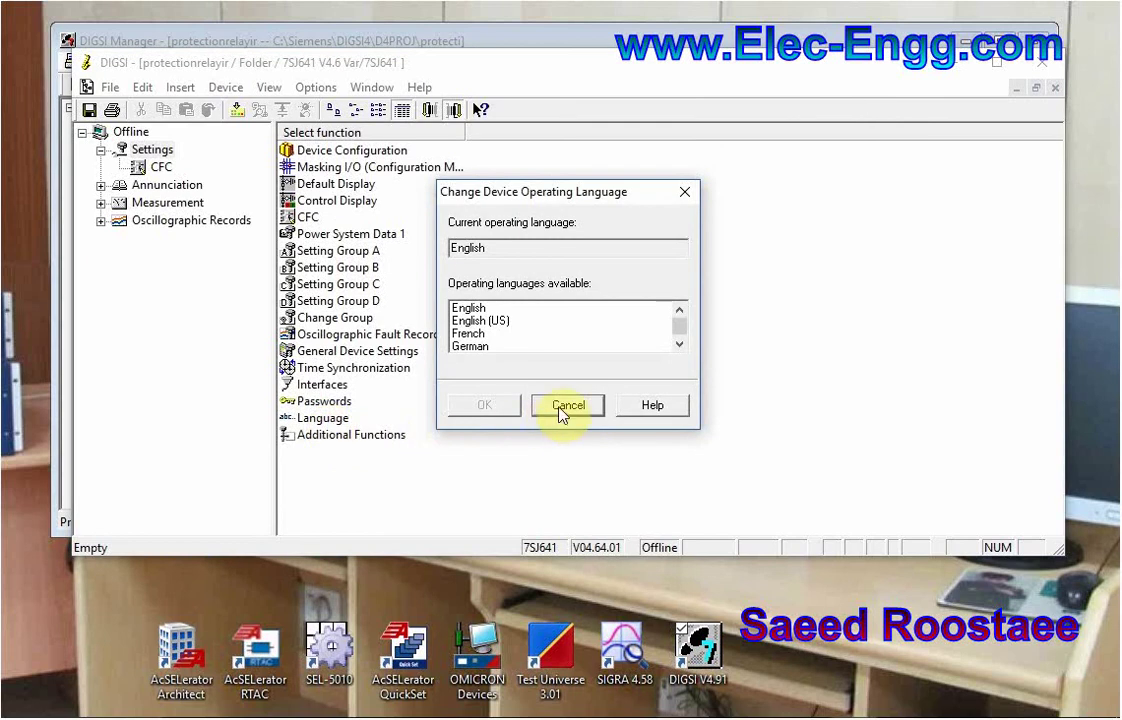
pyautogui.doubleClick(381, 436)
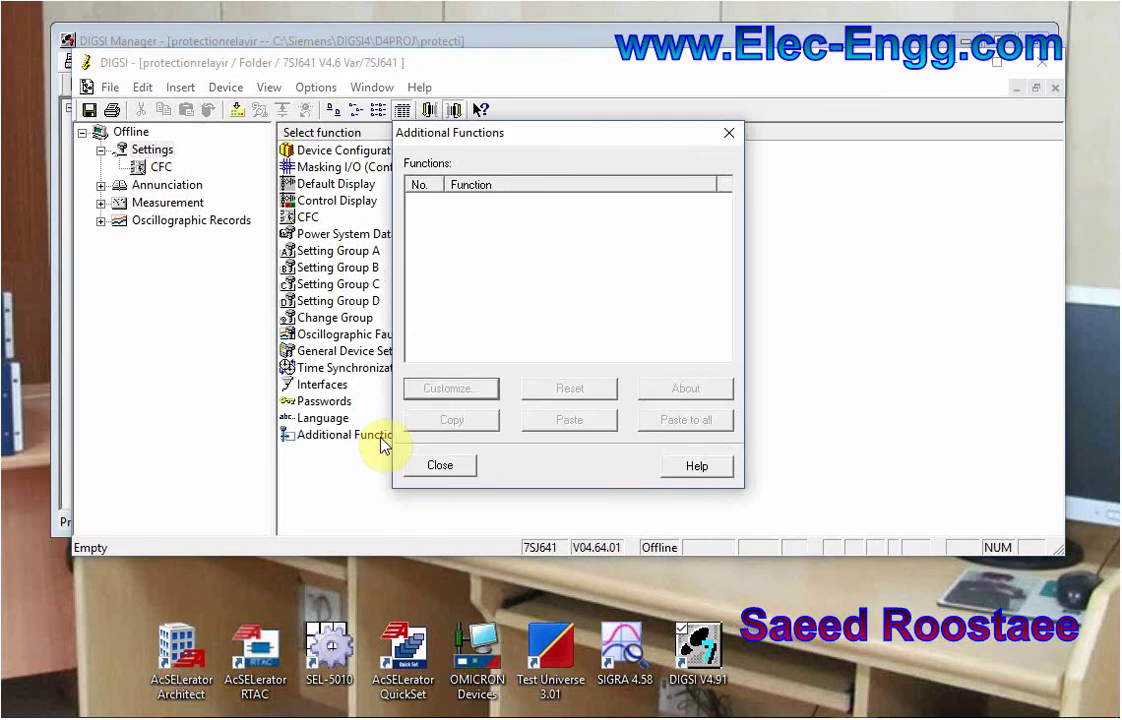
pyautogui.click(423, 468)
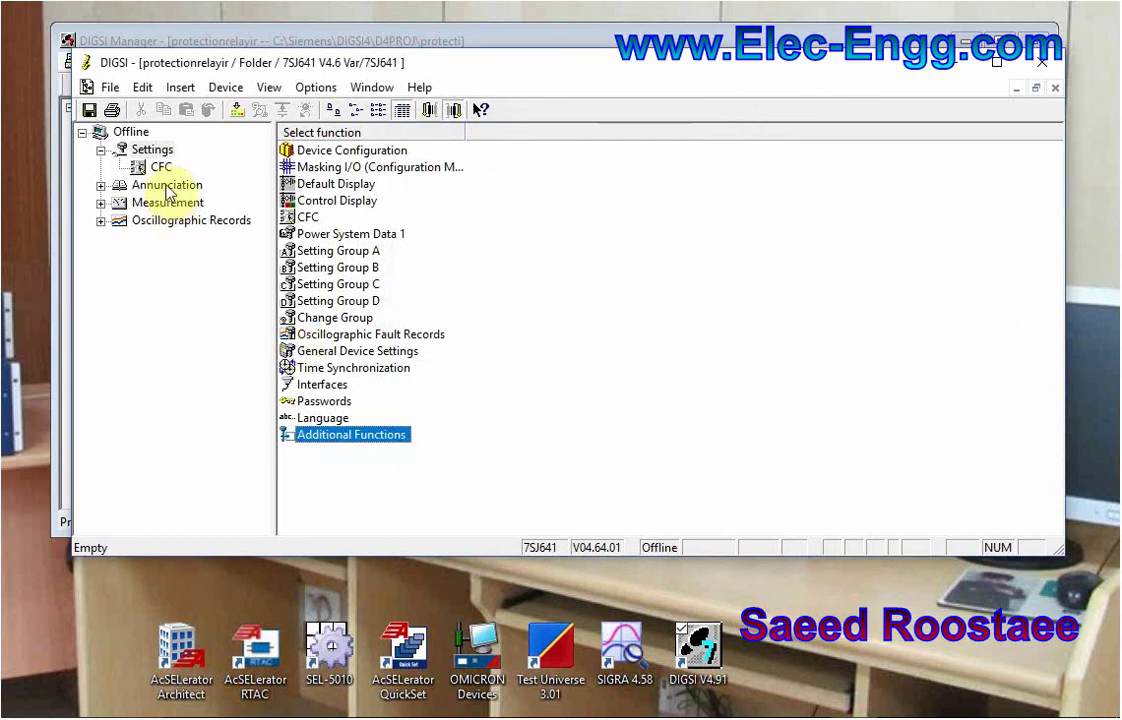
# Browse the Annunciation, Measurement and Oscillographic Records function lists in turn
pyautogui.click(168, 186)
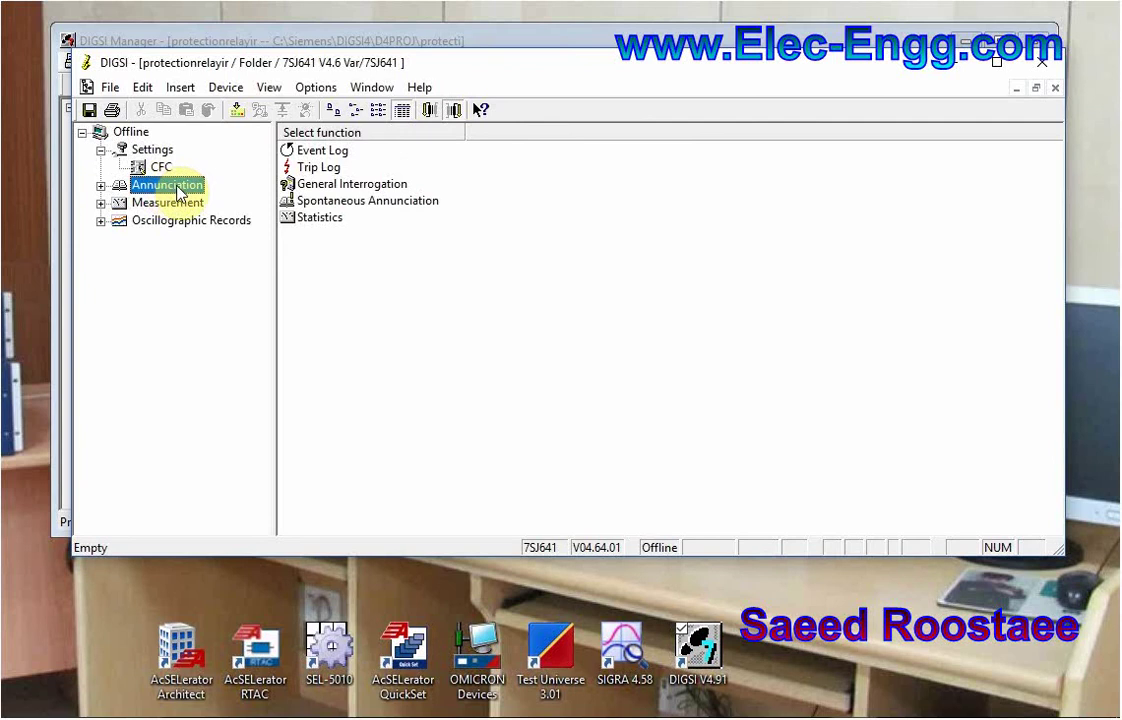
pyautogui.click(179, 206)
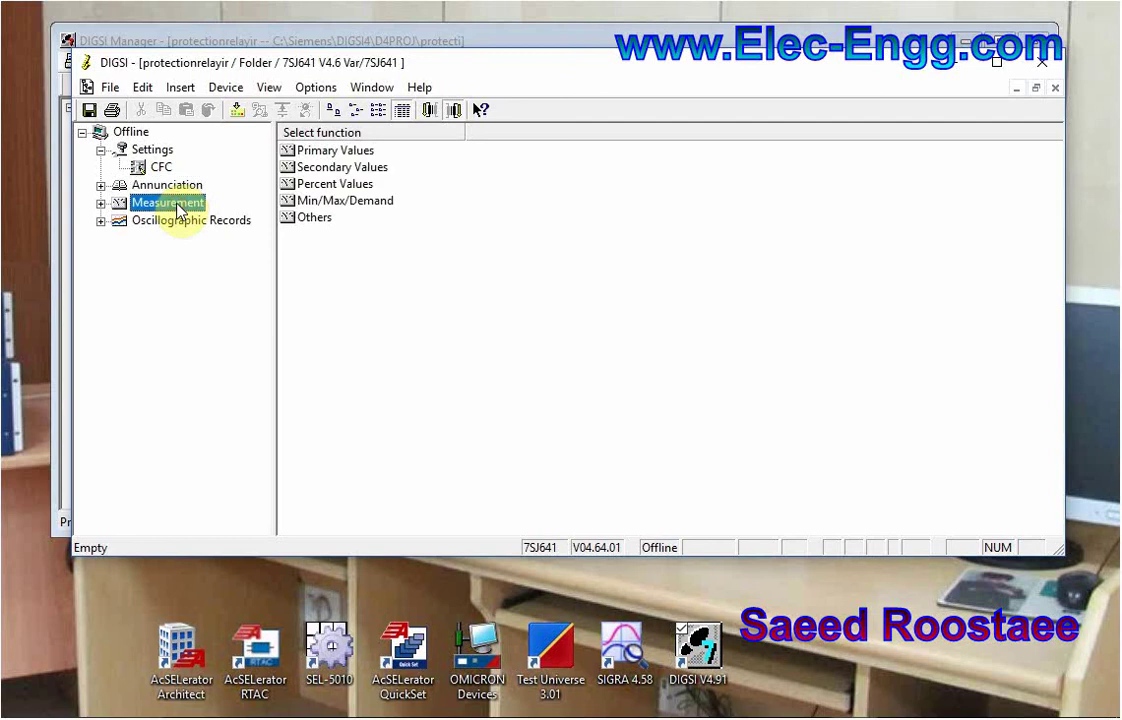
pyautogui.click(177, 225)
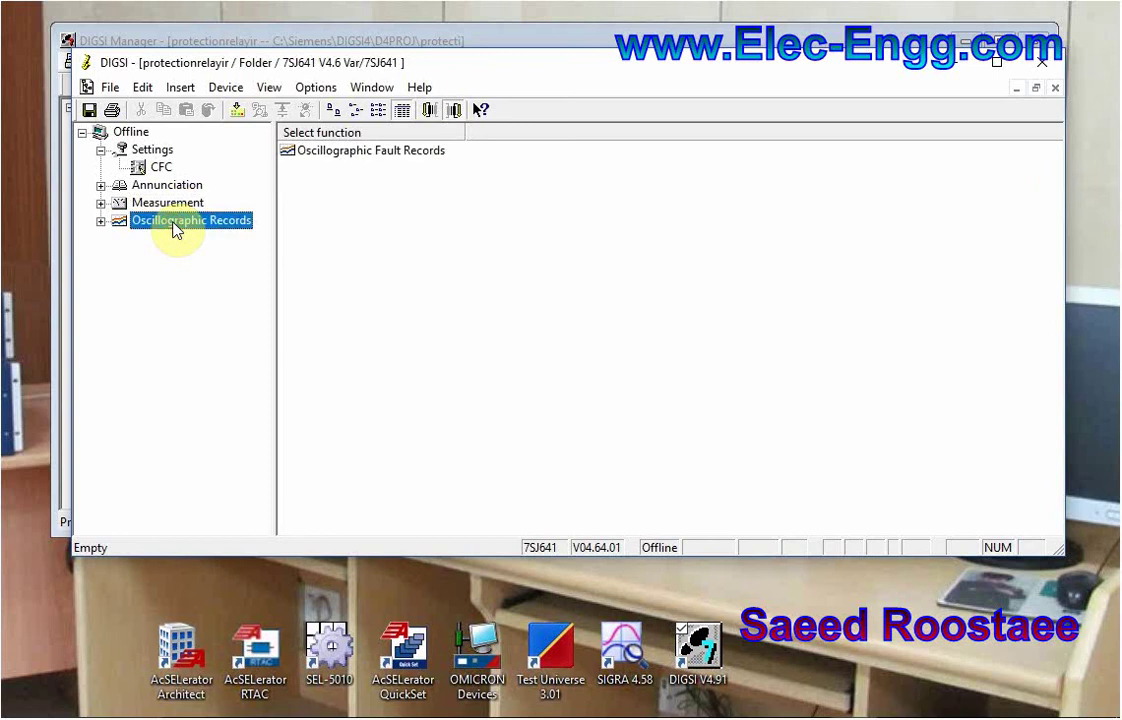